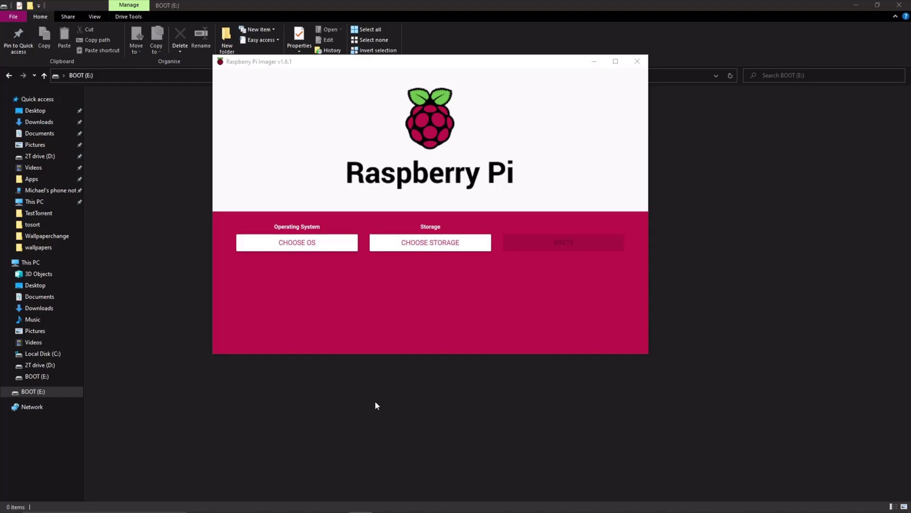
# - Quick-format the 256 MB BOOT (E:) drive as FAT32 through its Format dialog, then close it
pyautogui.click(242, 449)
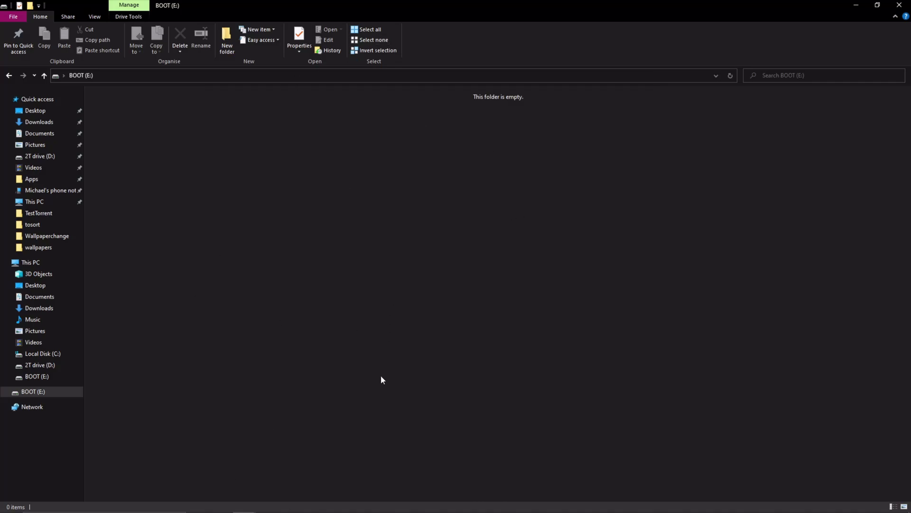
pyautogui.rightClick(56, 390)
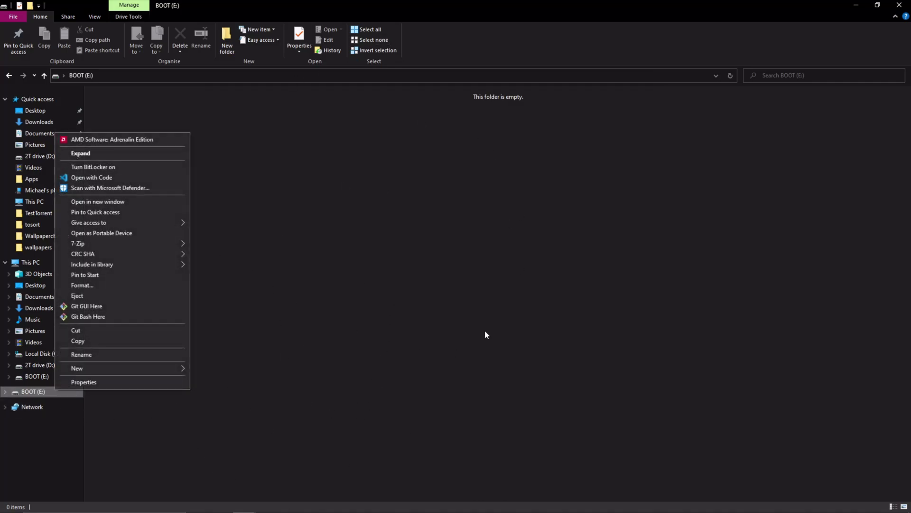
pyautogui.click(414, 302)
pyautogui.rightClick(25, 394)
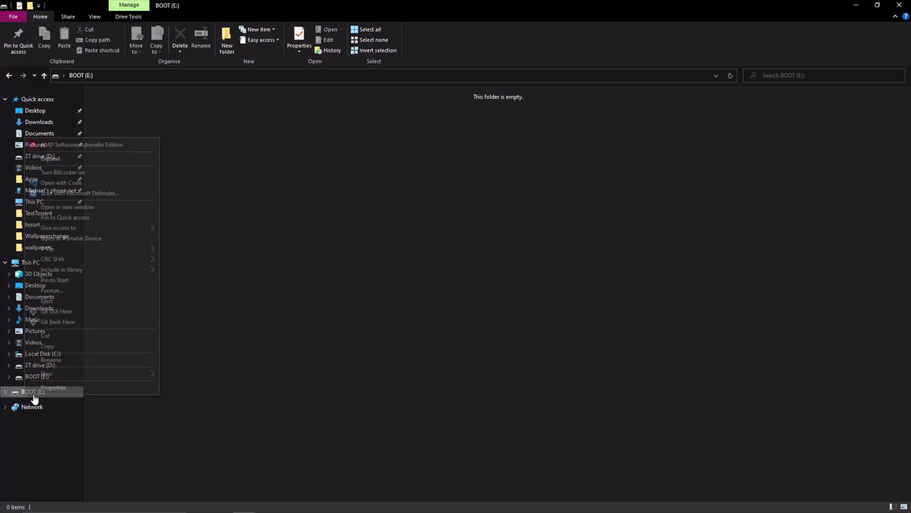
pyautogui.click(51, 290)
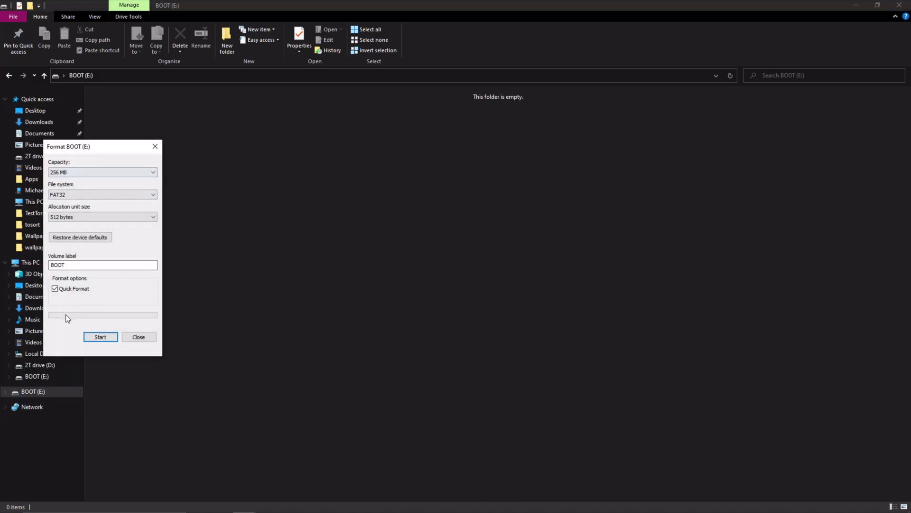
pyautogui.click(98, 338)
pyautogui.click(470, 260)
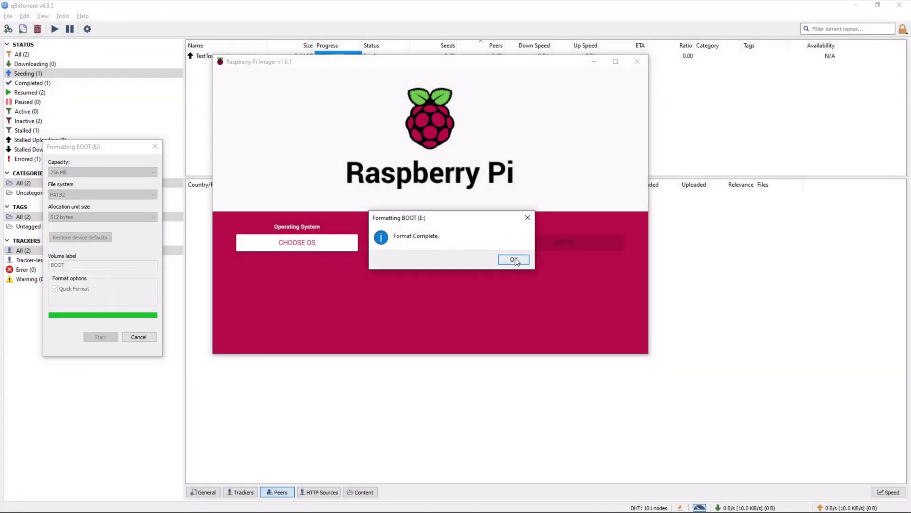
pyautogui.click(515, 260)
pyautogui.click(138, 337)
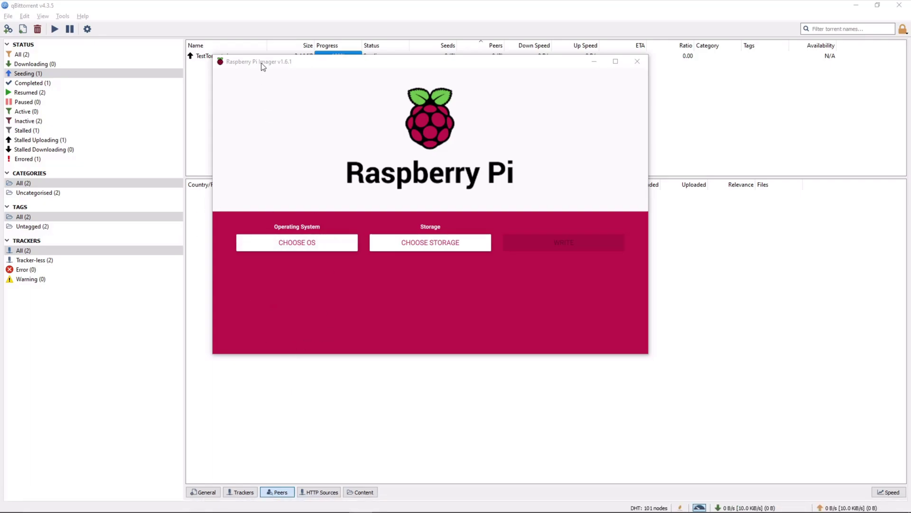
# - Select the SanDisk 31.9 GB card as the Imager's storage target
pyautogui.moveTo(263, 67); pyautogui.dragTo(241, 58)
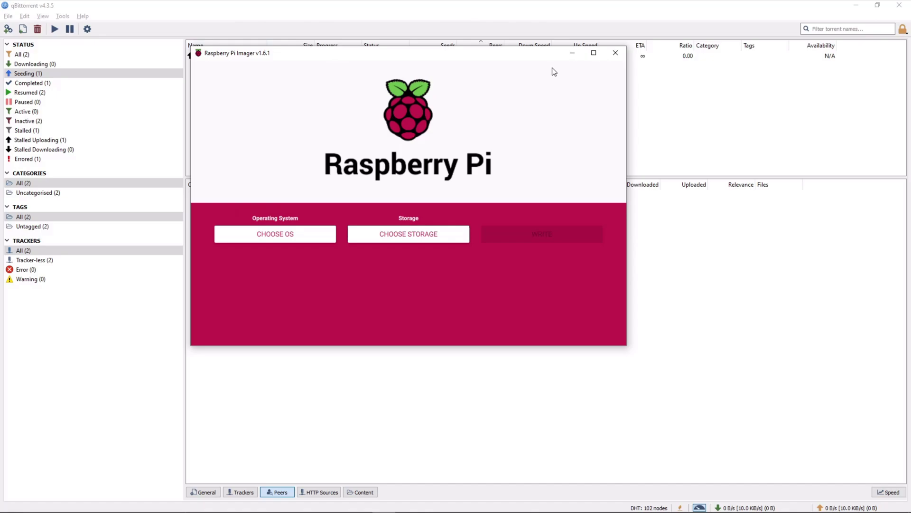
pyautogui.click(447, 230)
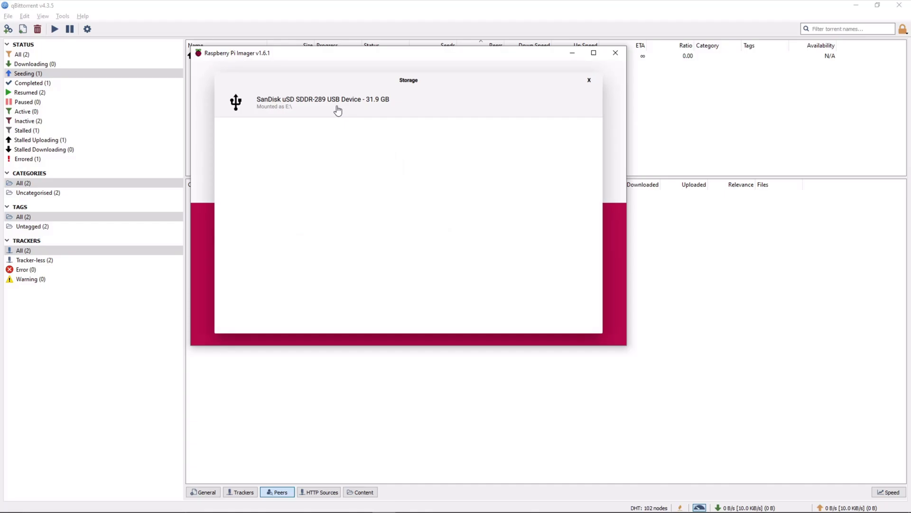
pyautogui.click(337, 111)
# - Choose Raspberry Pi OS (32-bit) as the OS and maximize the Imager window
pyautogui.click(299, 236)
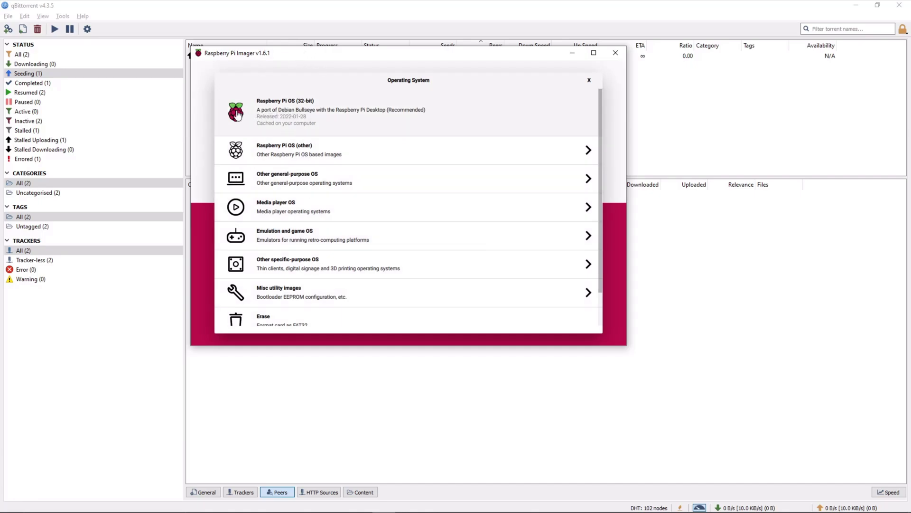
pyautogui.click(309, 110)
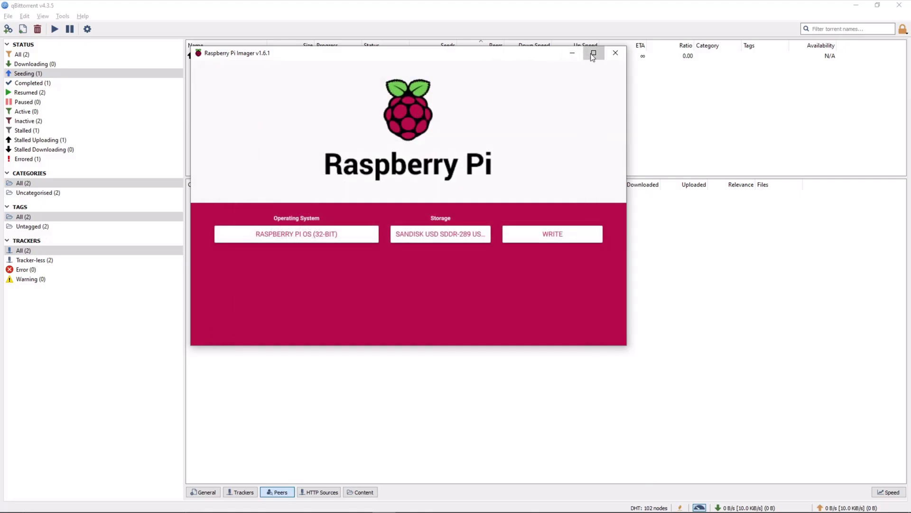
pyautogui.click(593, 53)
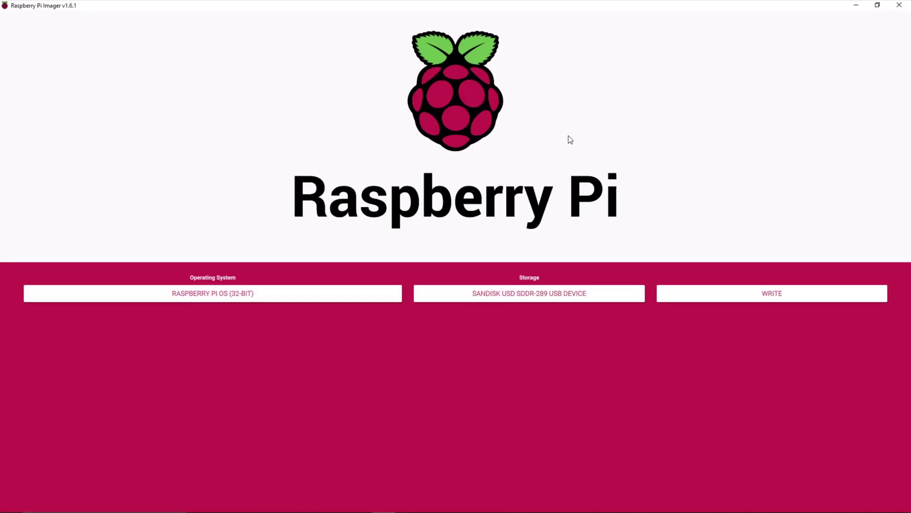
# - In the advanced options (Ctrl+Shift+X), enable SSH with password authentication and enter the password
pyautogui.hotkey('ctrl', 'shift', 'x')
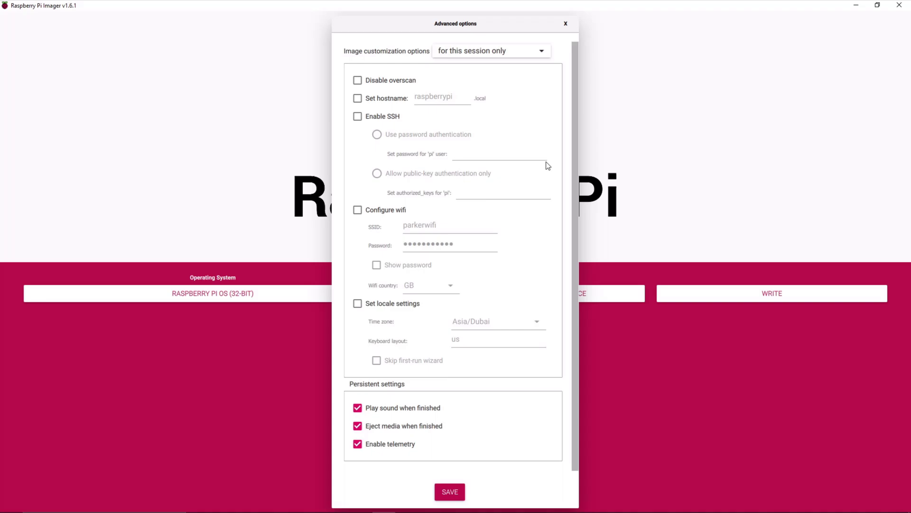
pyautogui.click(357, 117)
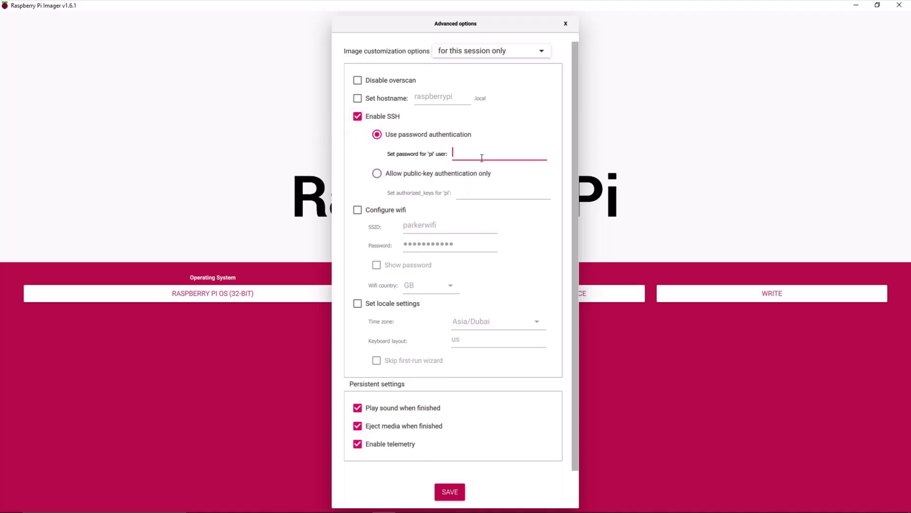
pyautogui.write('****')
# - Toggle wifi configuration on and off, finally leaving wifi unconfigured
pyautogui.click(385, 211)
pyautogui.click(384, 212)
pyautogui.click(392, 209)
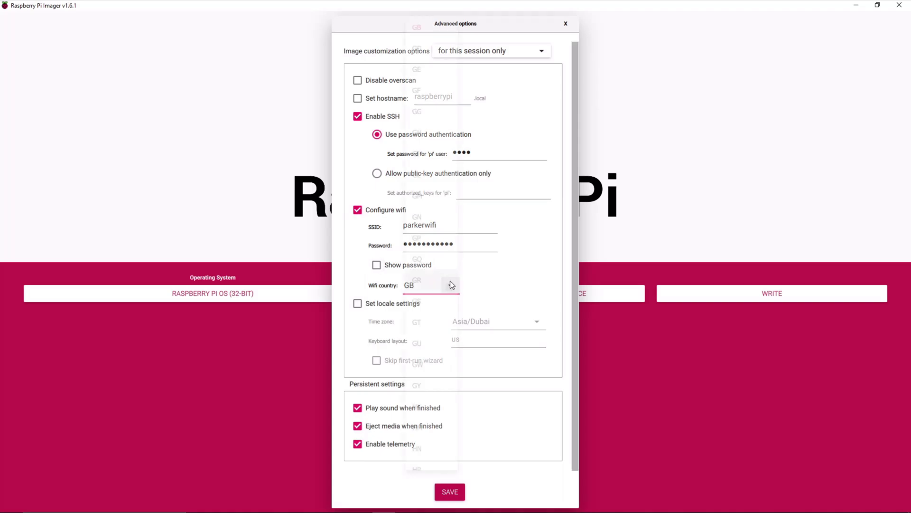
pyautogui.click(450, 285)
pyautogui.click(450, 284)
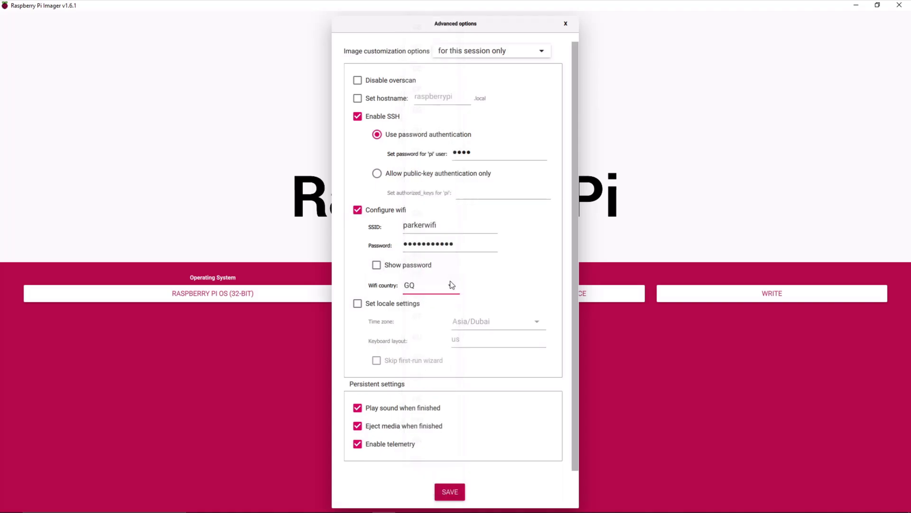
pyautogui.click(358, 211)
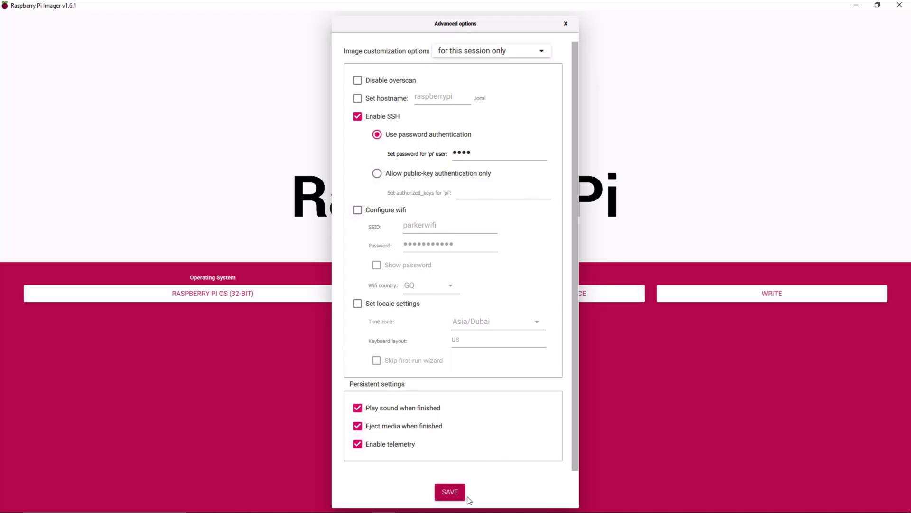
# - Save the advanced options, write the image to the SanDisk card, and dismiss the success message
pyautogui.click(449, 491)
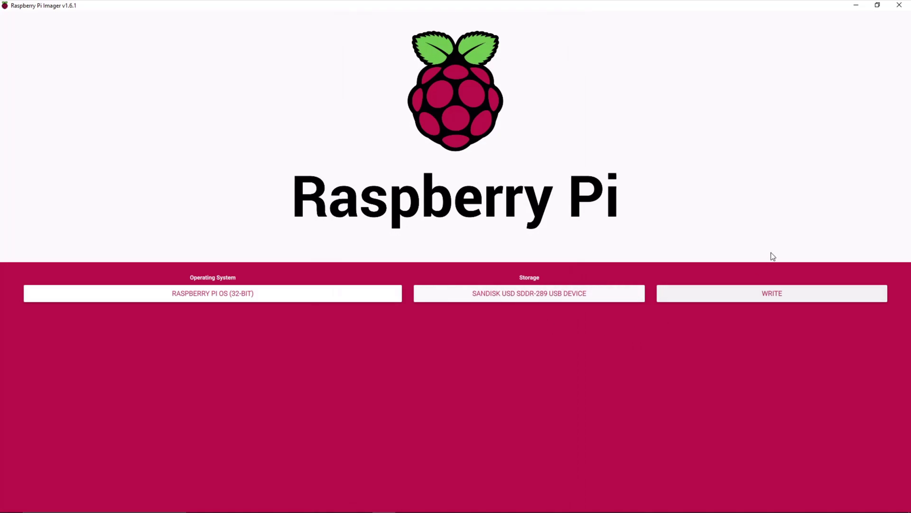
pyautogui.click(779, 298)
pyautogui.click(475, 296)
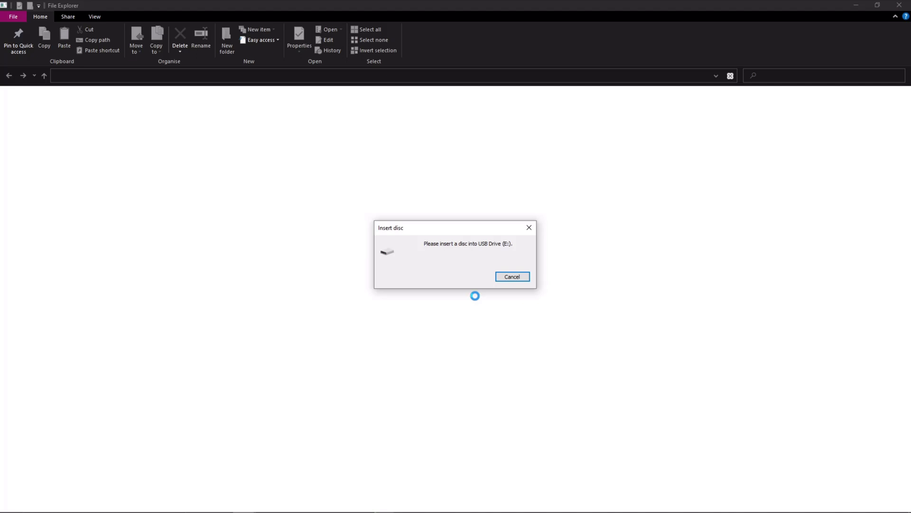
pyautogui.click(512, 276)
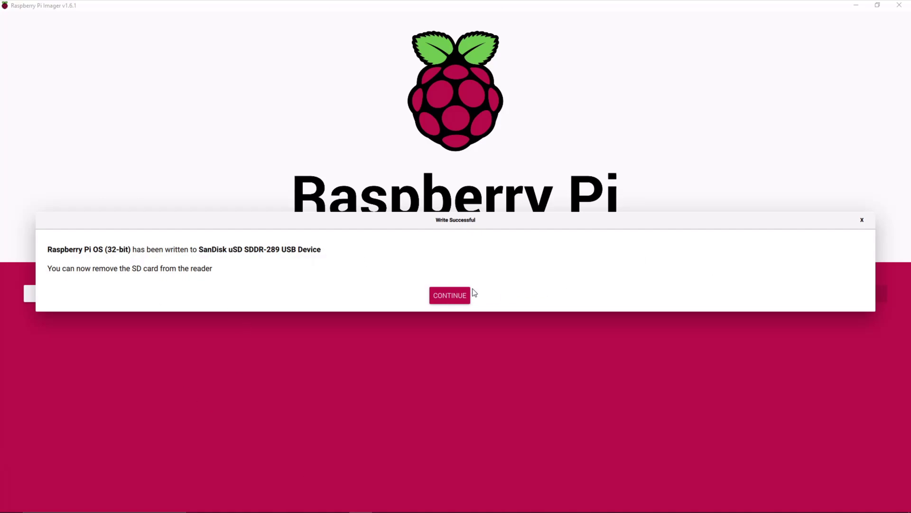
pyautogui.click(455, 296)
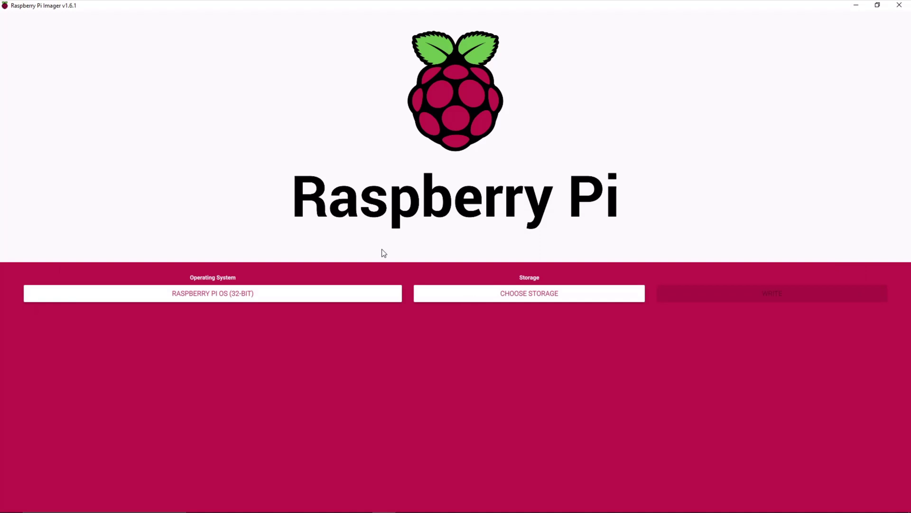
# - Safely eject the SanDisk card from the notification area's USB device icon
pyautogui.moveTo(850, 473)
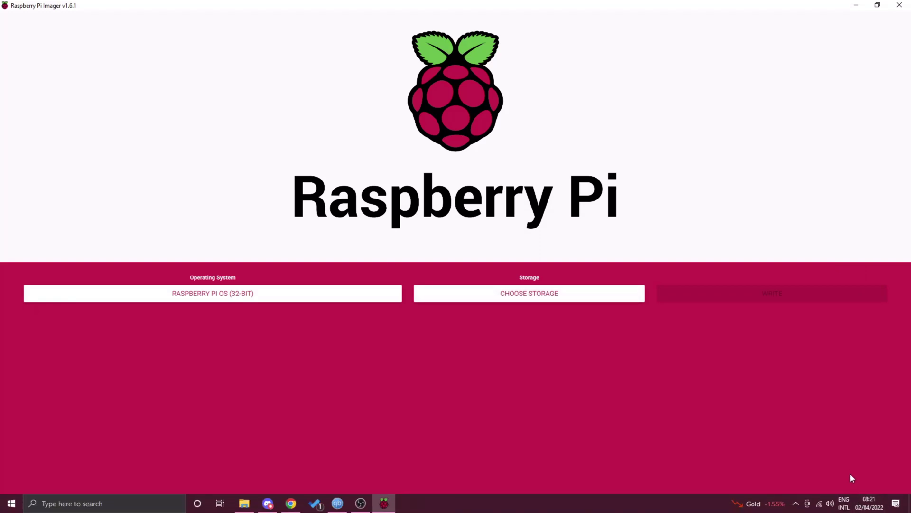
pyautogui.click(795, 503)
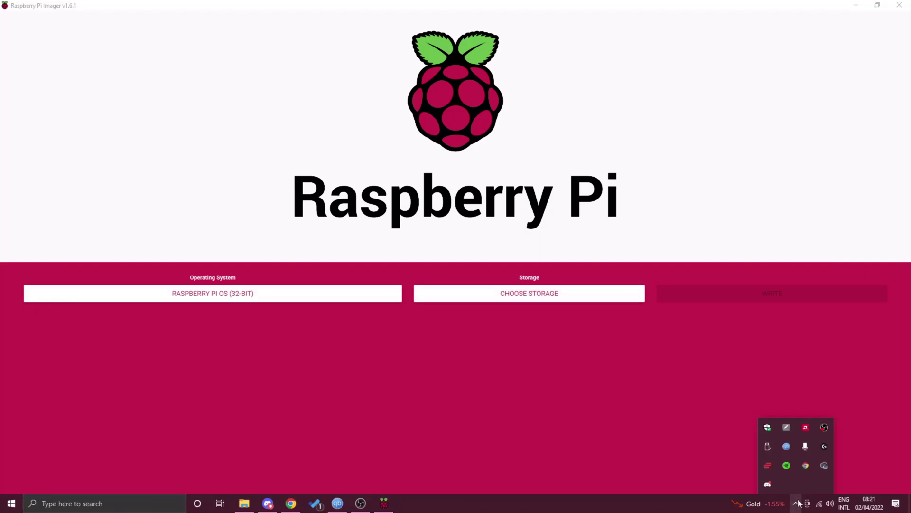
pyautogui.click(769, 448)
pyautogui.click(648, 443)
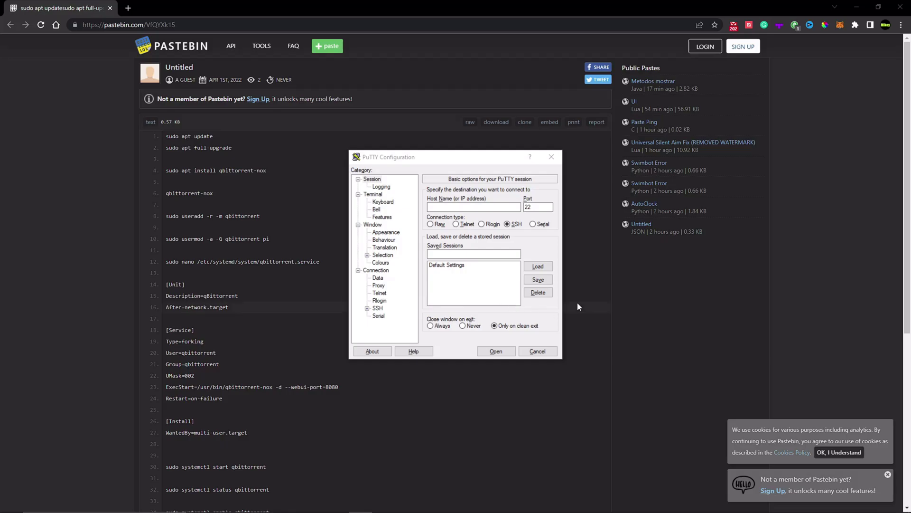
# - Enter the Pi's 192.x IP address as Host Name and open the SSH connection
pyautogui.click(471, 209)
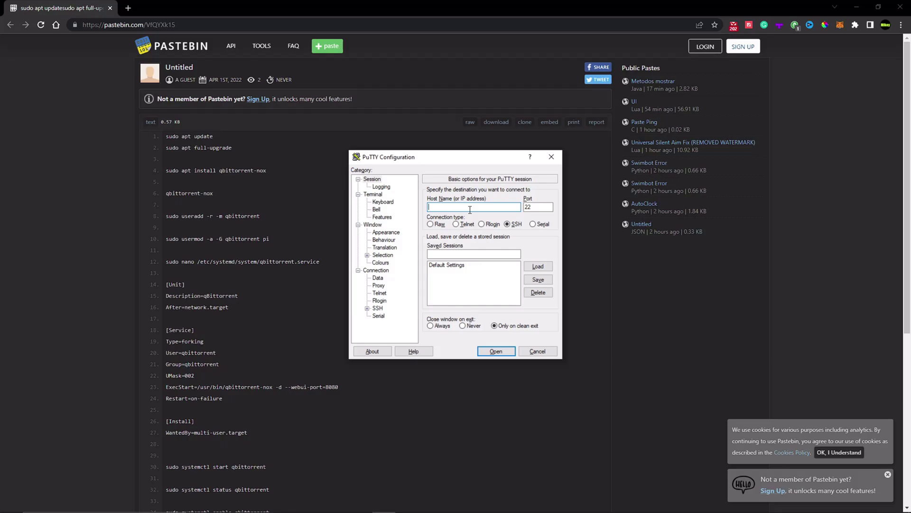
pyautogui.write('192')
pyautogui.press('Return')
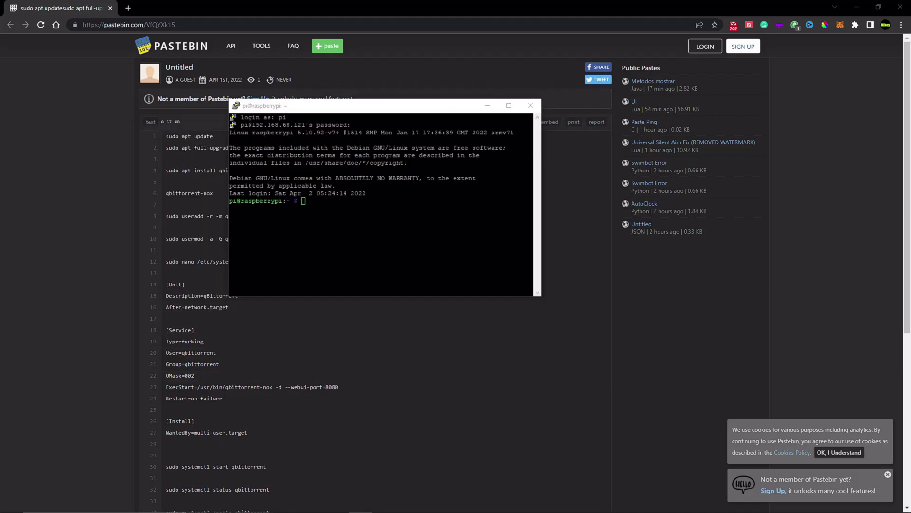
# - Minimize the PuTTY terminal so the Pastebin qbittorrent command list is fully visible
pyautogui.hotkey('alt', 'Tab')
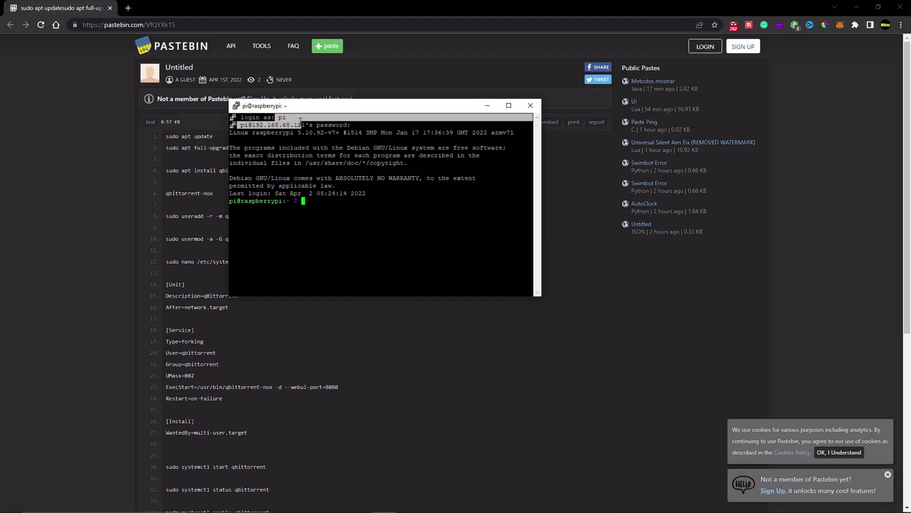
pyautogui.doubleClick(420, 125)
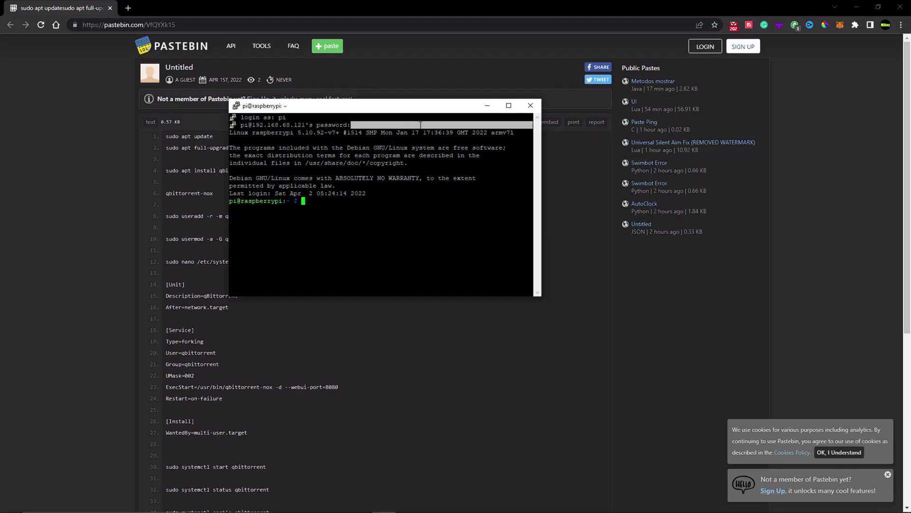
pyautogui.click(420, 125)
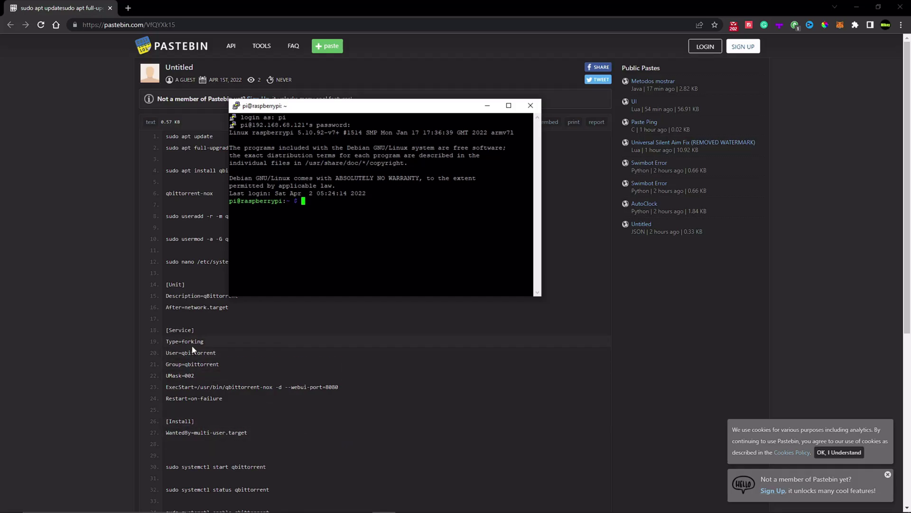
pyautogui.click(233, 446)
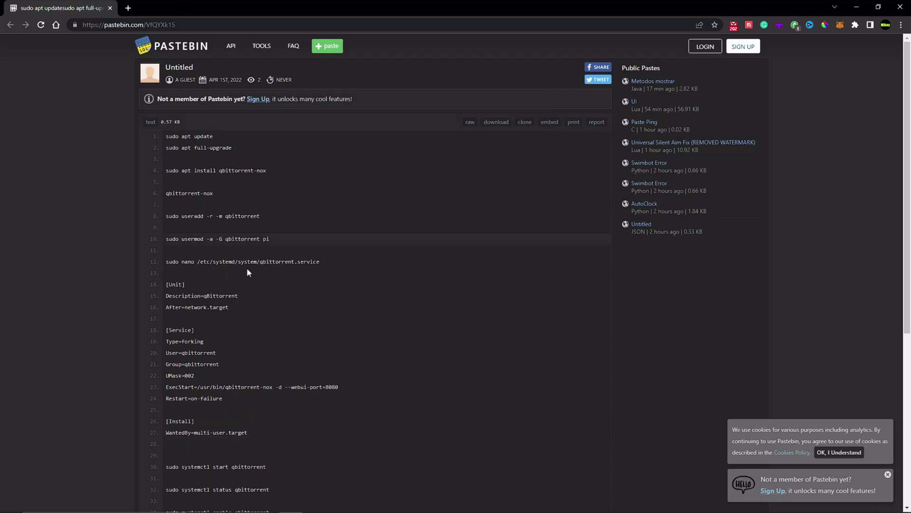
pyautogui.scroll(-4, 247, 272)
pyautogui.scroll(4, 288, 401)
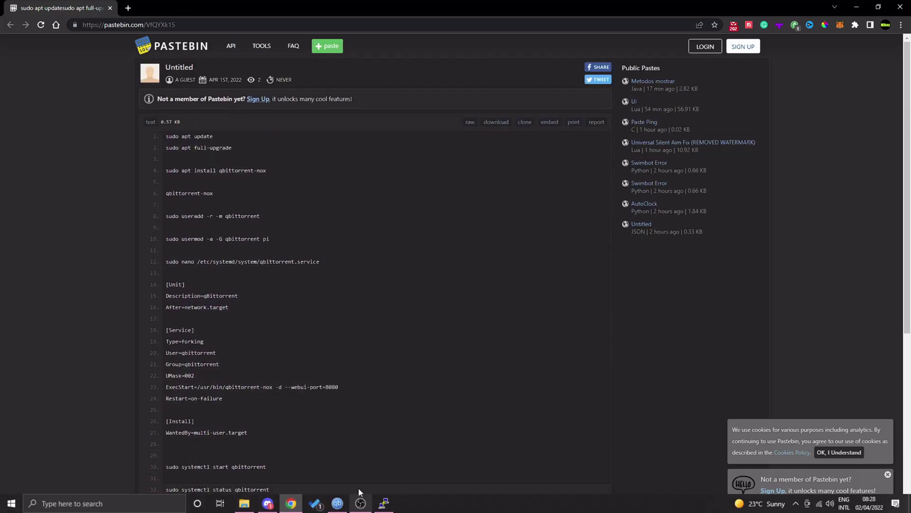
# - Run sudo apt update on the Pi, correcting the 'upate' typo before executing it
pyautogui.click(383, 503)
pyautogui.moveTo(377, 110); pyautogui.dragTo(438, 113)
pyautogui.write('sudo')
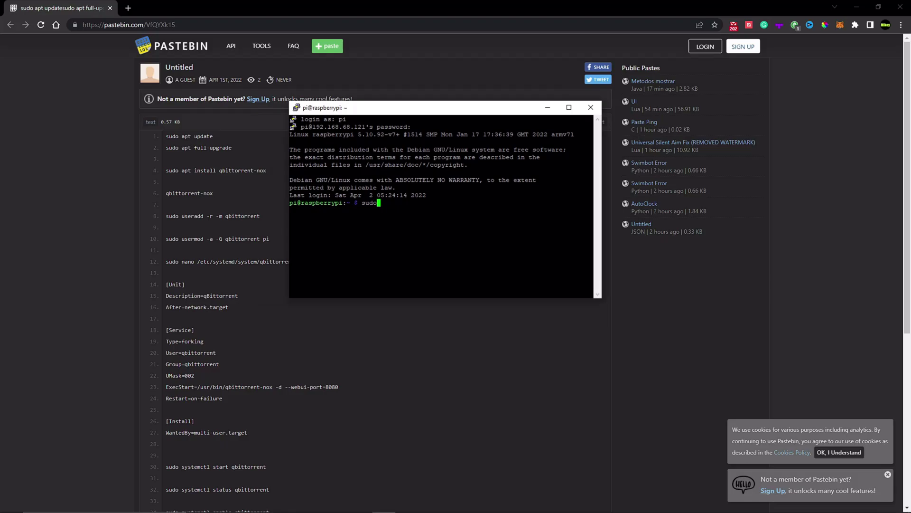
pyautogui.write(' apt up')
pyautogui.write('ate')
pyautogui.press('Left')
pyautogui.press('Left')
pyautogui.press('Left')
pyautogui.write('d')
pyautogui.press('End')
pyautogui.press('Return')
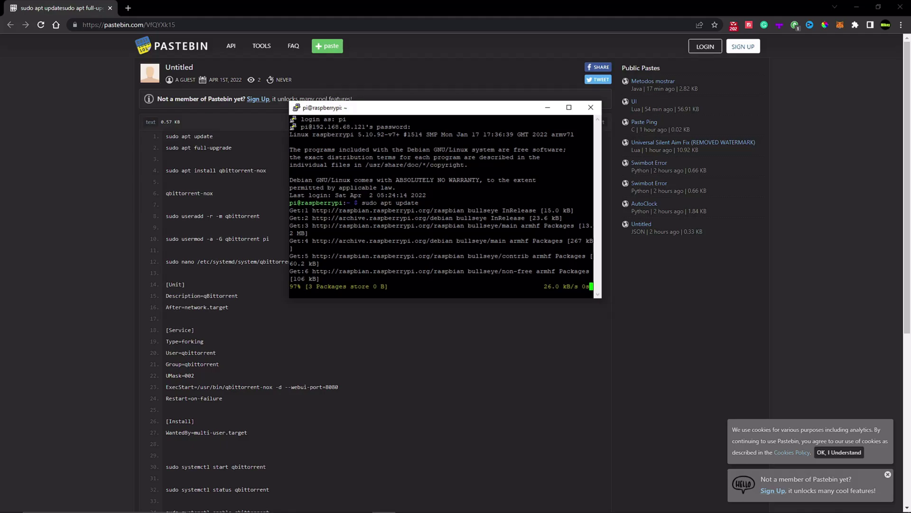
pyautogui.hotkey('alt', 'Tab')
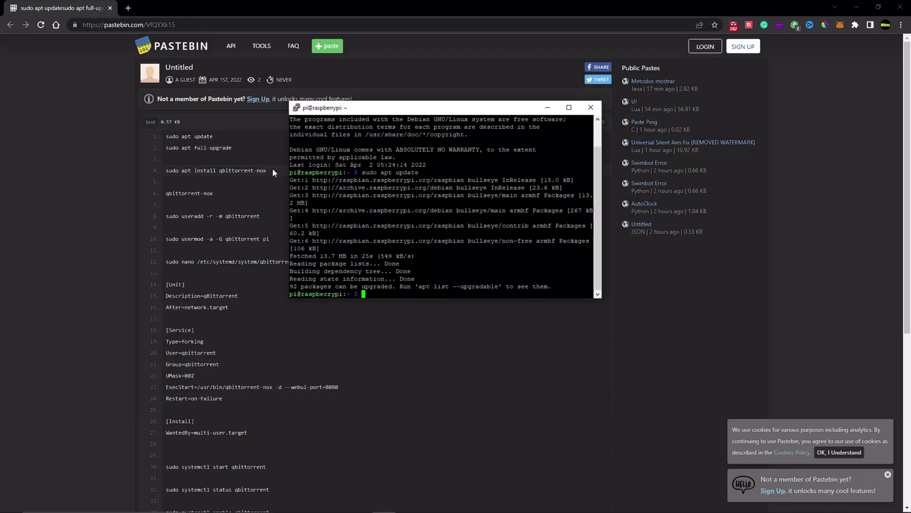
pyautogui.moveTo(233, 148); pyautogui.dragTo(167, 149)
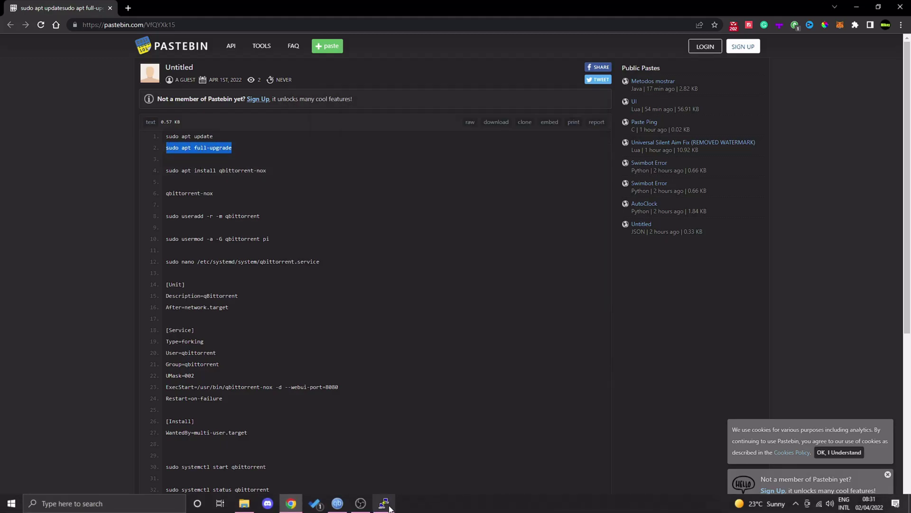
# - Paste and run sudo apt full-upgrade in PuTTY, confirming the upgrade
pyautogui.click(384, 503)
pyautogui.rightClick(396, 294)
pyautogui.press('Return')
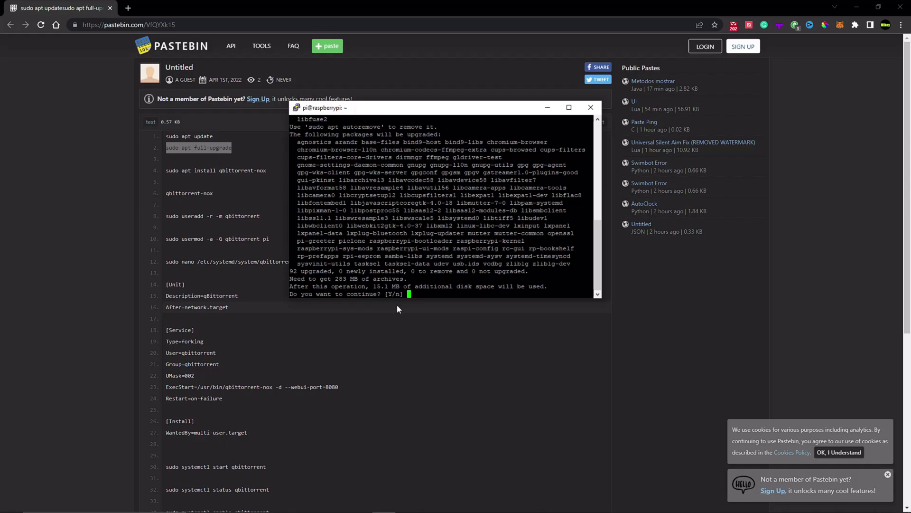
pyautogui.press('Return')
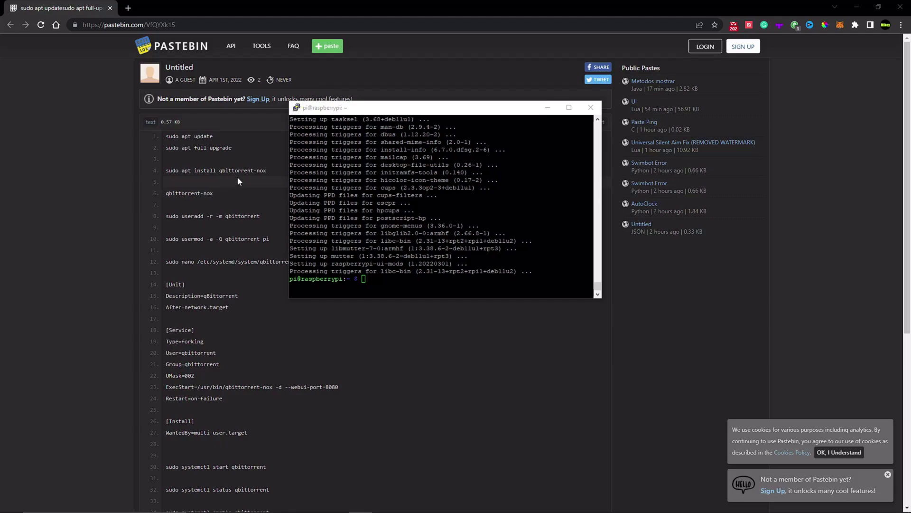
# - Copy the sudo apt install qbittorrent-nox command from the Pastebin list
pyautogui.click(271, 168)
pyautogui.moveTo(271, 169); pyautogui.dragTo(169, 170)
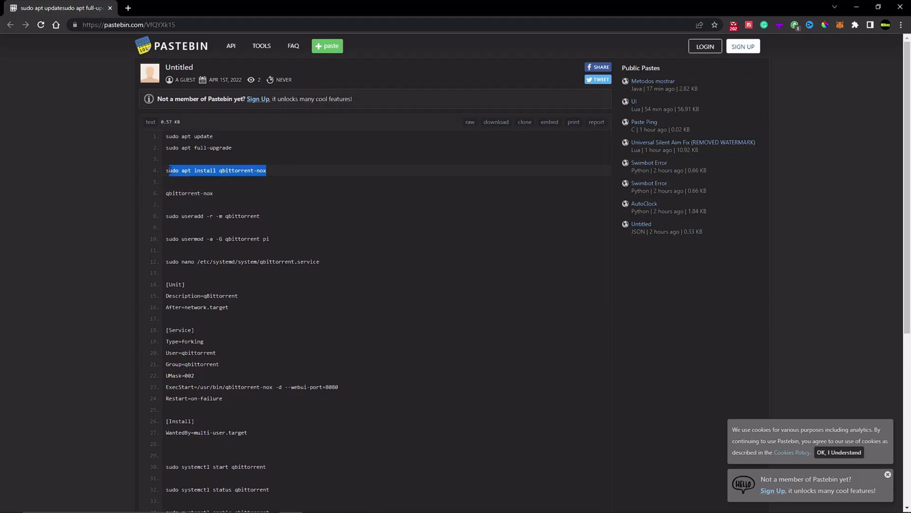
pyautogui.rightClick(206, 173)
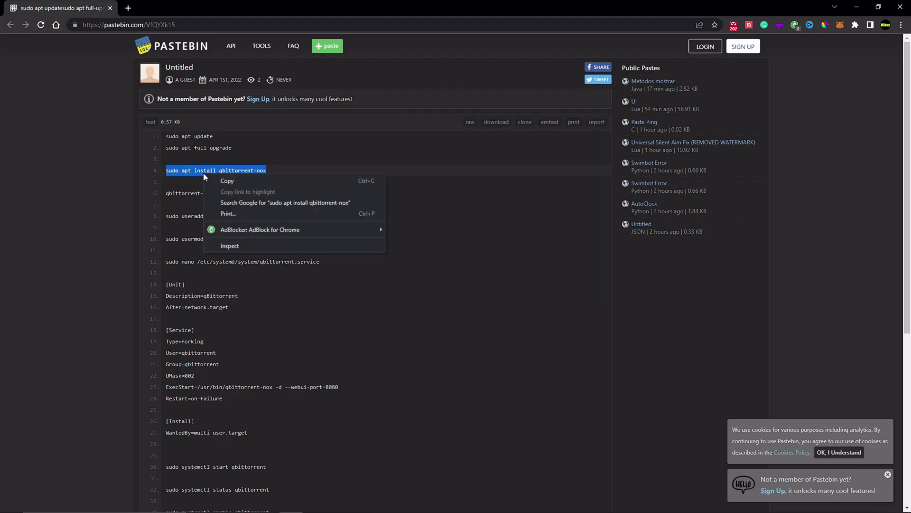
pyautogui.click(208, 180)
pyautogui.doubleClick(262, 170)
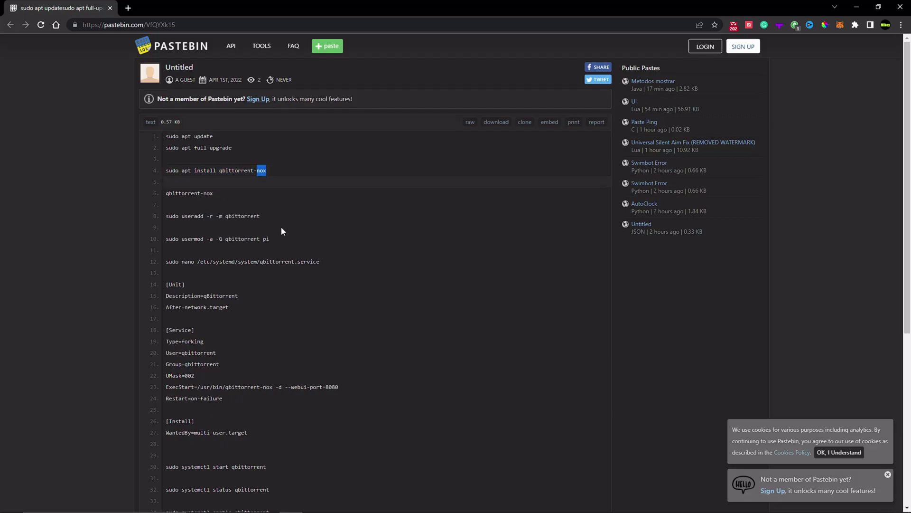
# - Paste and run sudo apt install qbittorrent-nox in PuTTY, answering Y to install
pyautogui.click(360, 504)
pyautogui.press('shift+Insert')
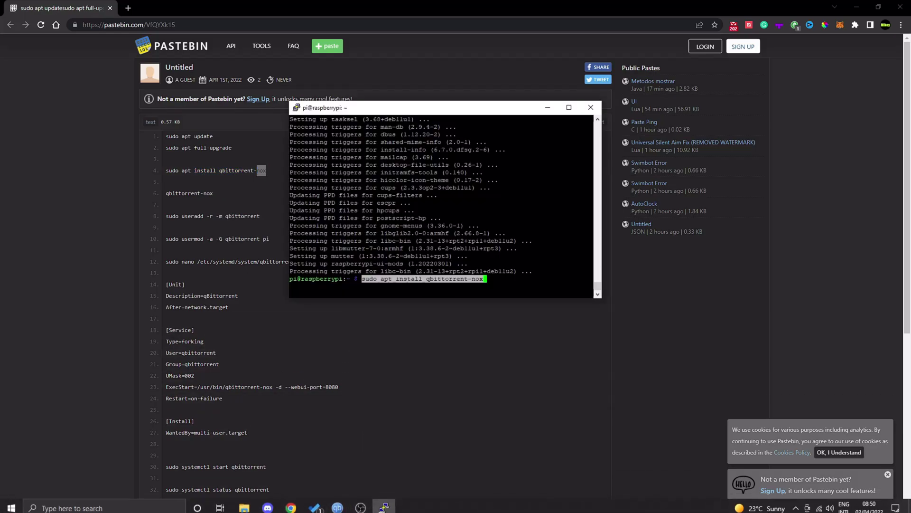
pyautogui.press('BackSpace')
pyautogui.press('BackSpace')
pyautogui.press('BackSpace')
pyautogui.press('BackSpace')
pyautogui.press('BackSpace')
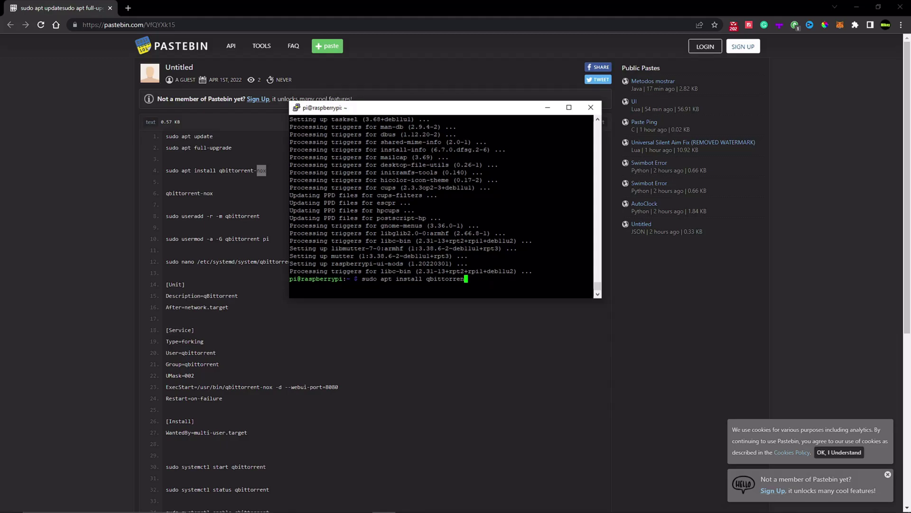
pyautogui.write('t')
pyautogui.hotkey('ctrl', 'c')
pyautogui.press('shift+Insert')
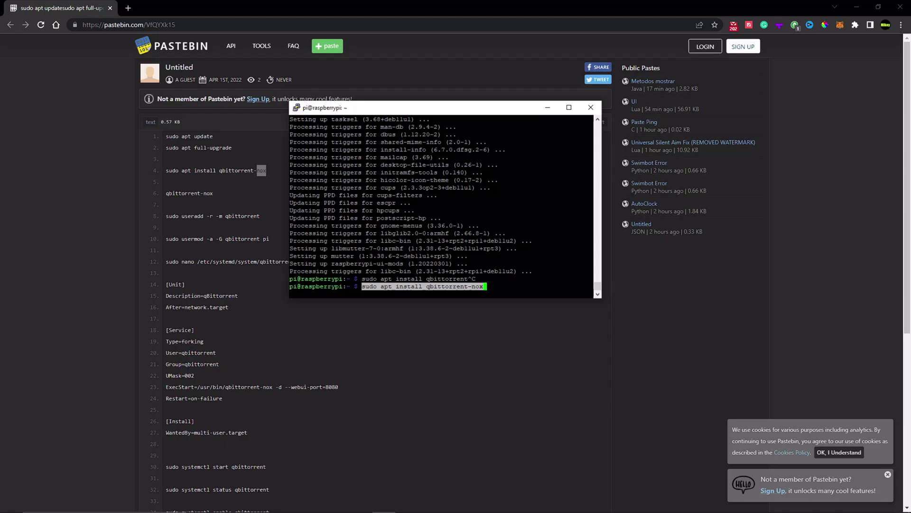
pyautogui.press('Return')
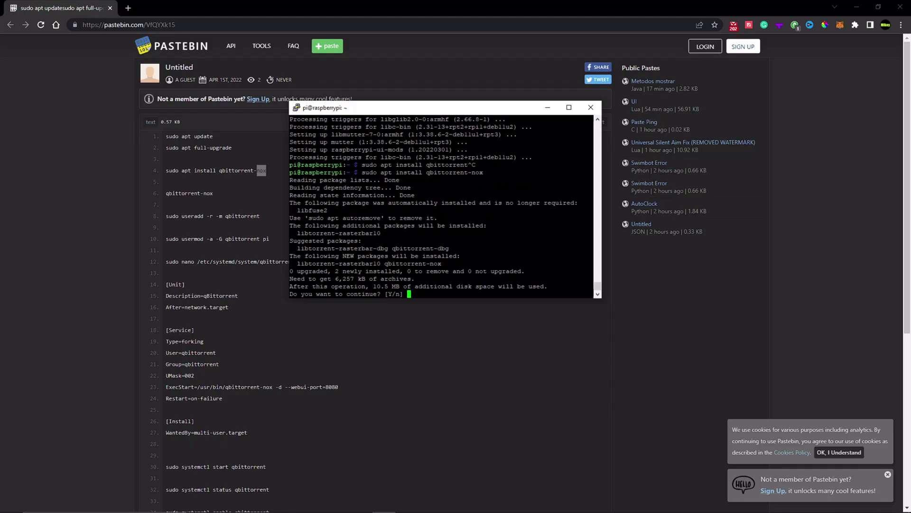
pyautogui.write('Y')
pyautogui.press('Return')
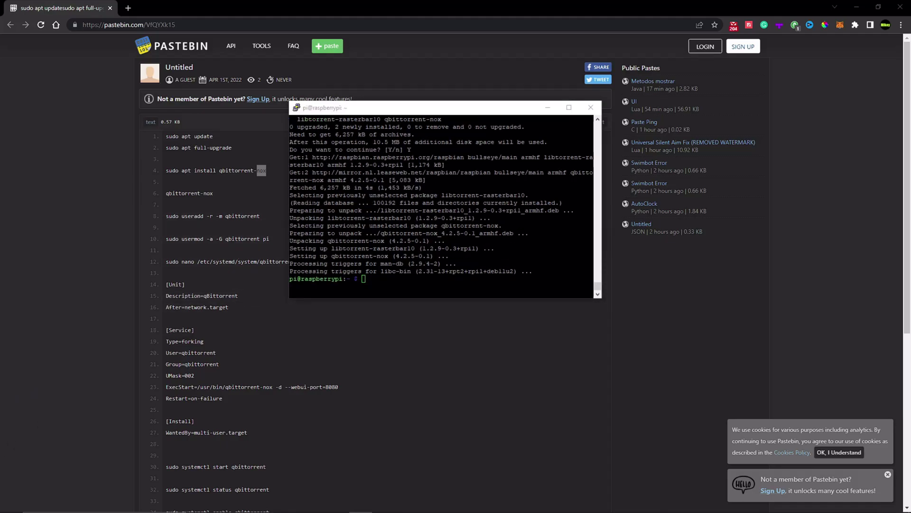
# - Run qbittorrent-nox once, accept its legal notice with y, then stop it with Ctrl+C
pyautogui.moveTo(213, 193); pyautogui.dragTo(165, 194)
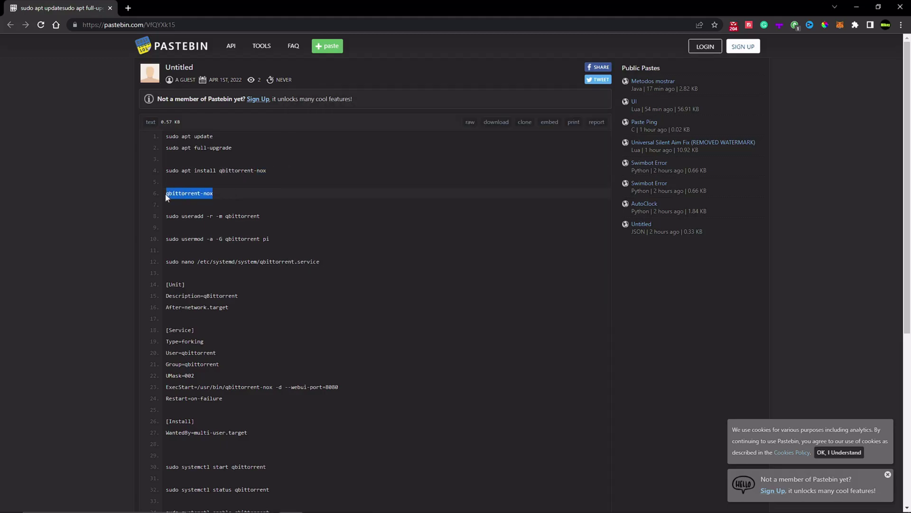
pyautogui.hotkey('alt', 'Tab')
pyautogui.press('shift+Insert')
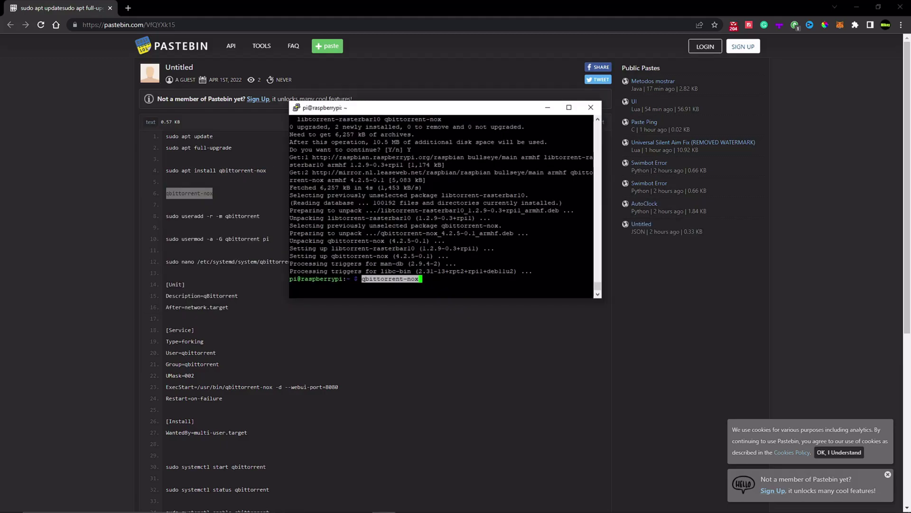
pyautogui.press('Return')
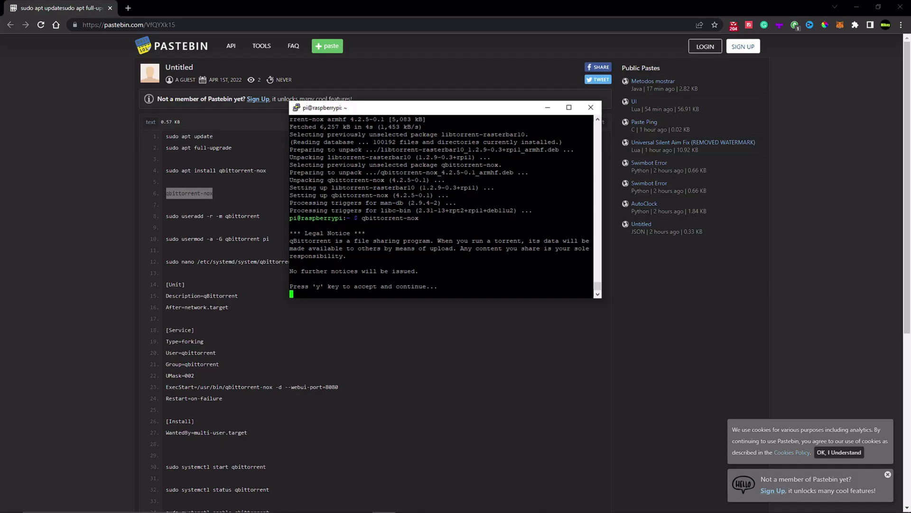
pyautogui.moveTo(401, 119); pyautogui.dragTo(289, 120)
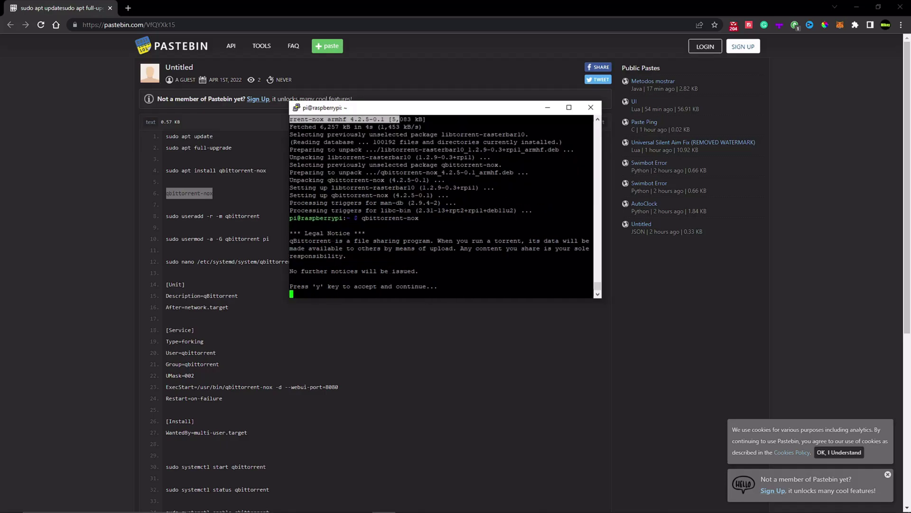
pyautogui.moveTo(347, 100); pyautogui.dragTo(303, 98)
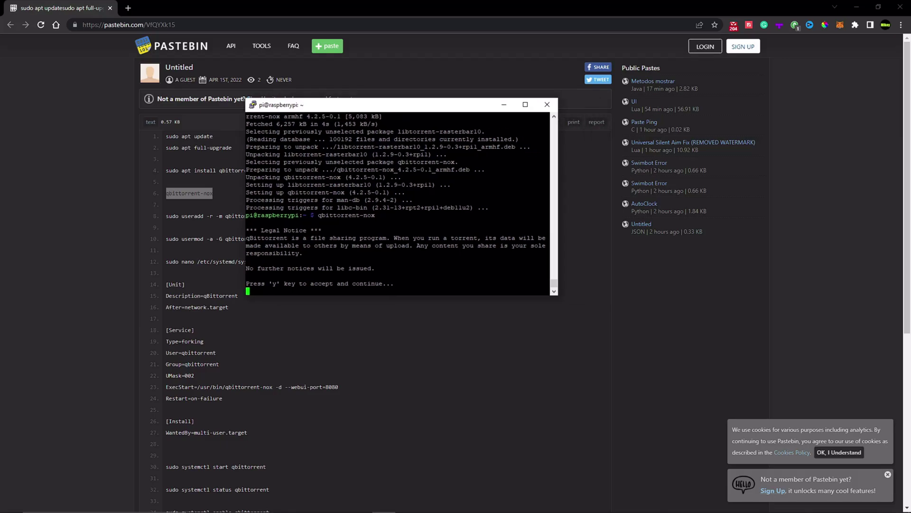
pyautogui.write('y')
pyautogui.press('Return')
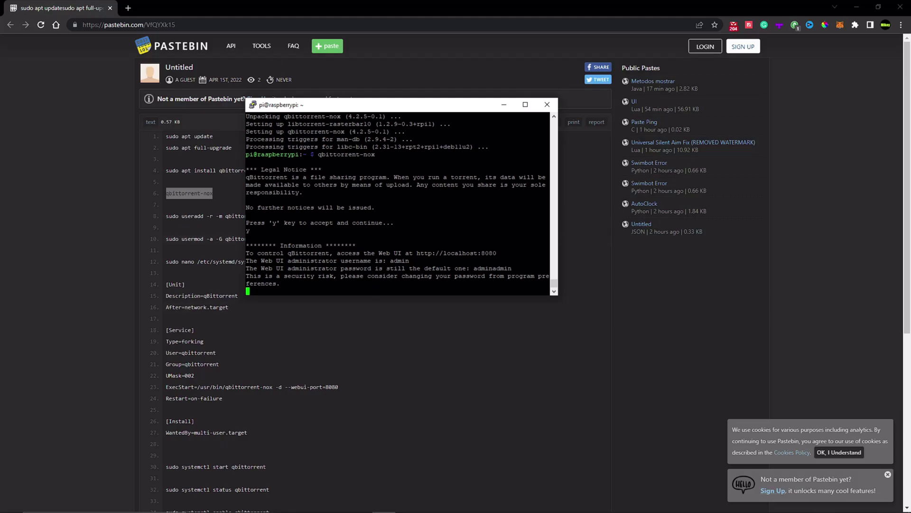
pyautogui.hotkey('ctrl', 'c')
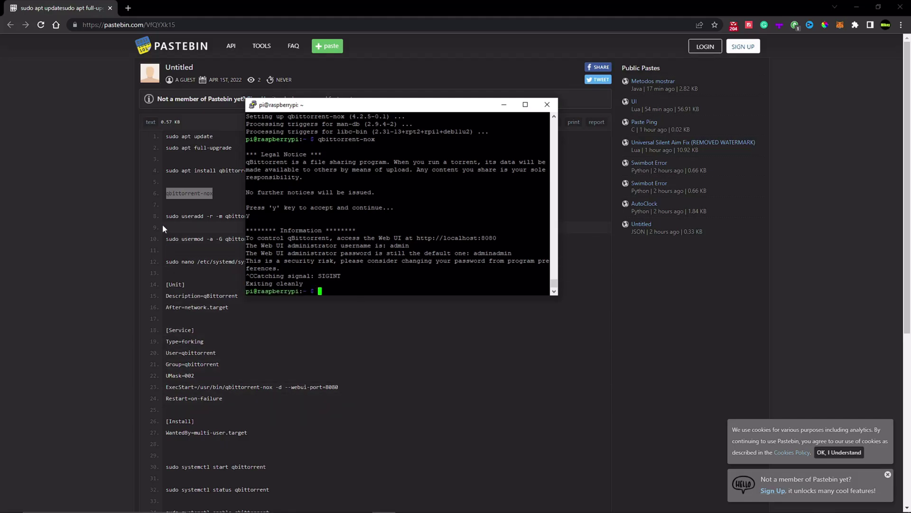
# - Create the qbittorrent system user with 'sudo useradd -r -m qbittorrent'
pyautogui.moveTo(165, 217); pyautogui.dragTo(285, 218)
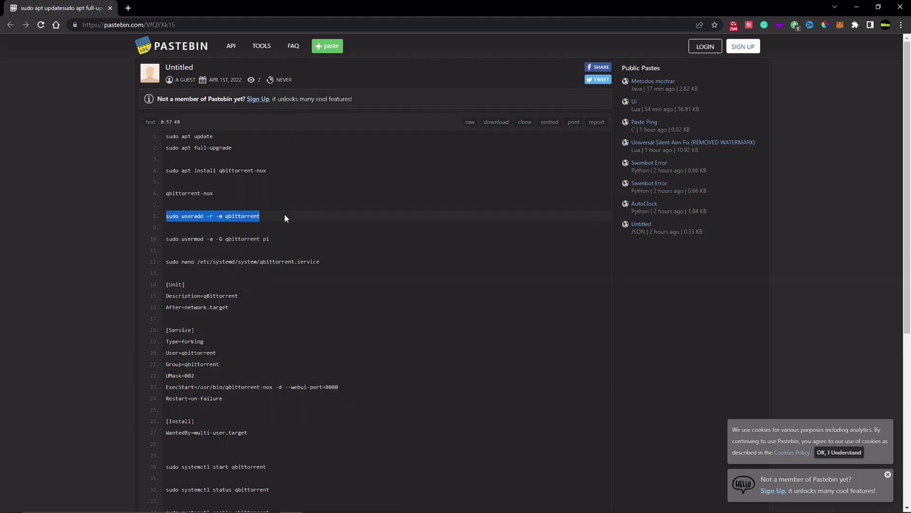
pyautogui.hotkey('ctrl', 'c')
pyautogui.click(385, 504)
pyautogui.rightClick(380, 266)
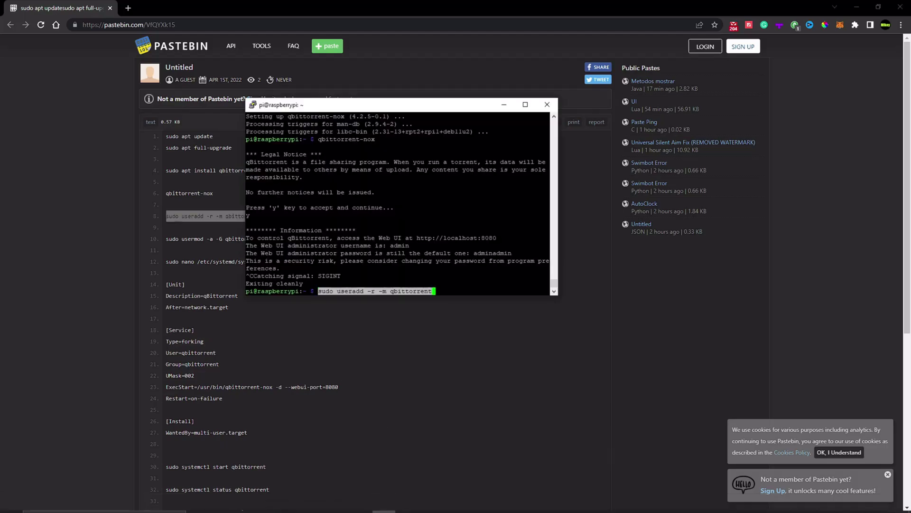
pyautogui.press('Return')
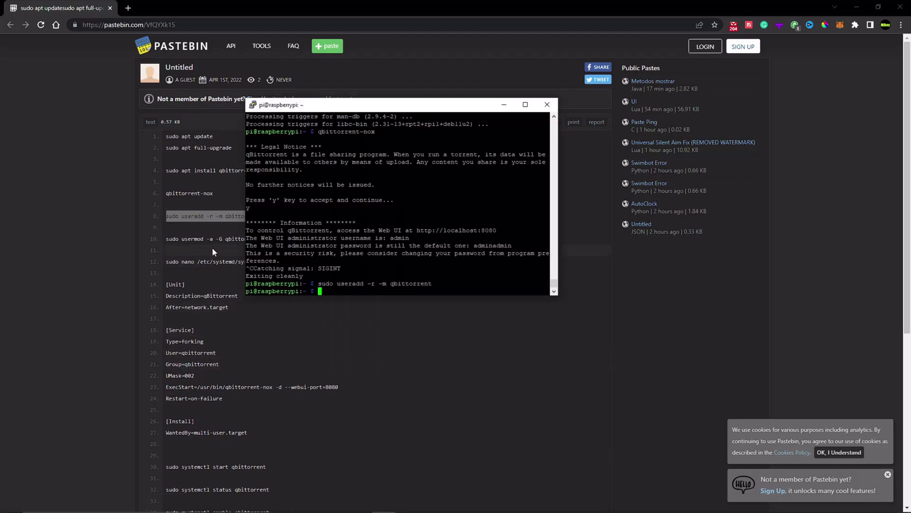
# - Run 'sudo usermod -a -G qbittorrent pi' to add pi to the qbittorrent group
pyautogui.moveTo(152, 243); pyautogui.dragTo(280, 240)
pyautogui.rightClick(264, 241)
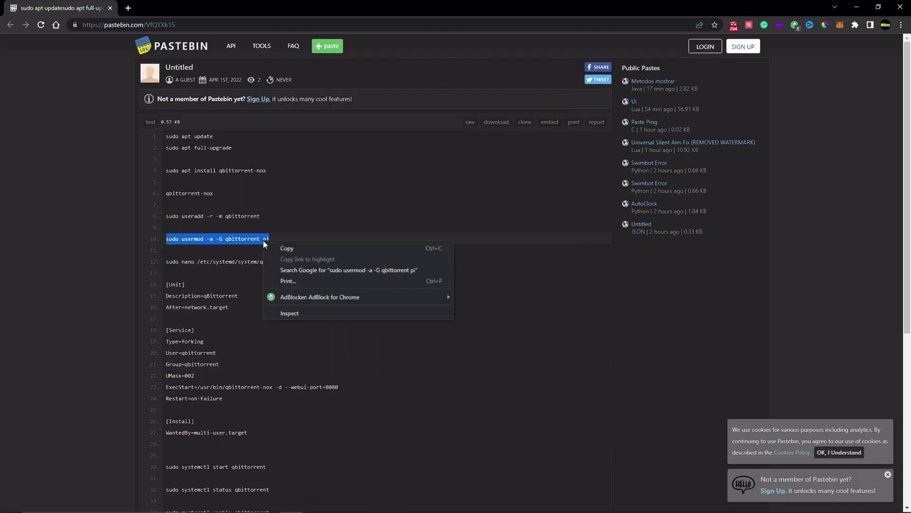
pyautogui.click(287, 248)
pyautogui.click(385, 506)
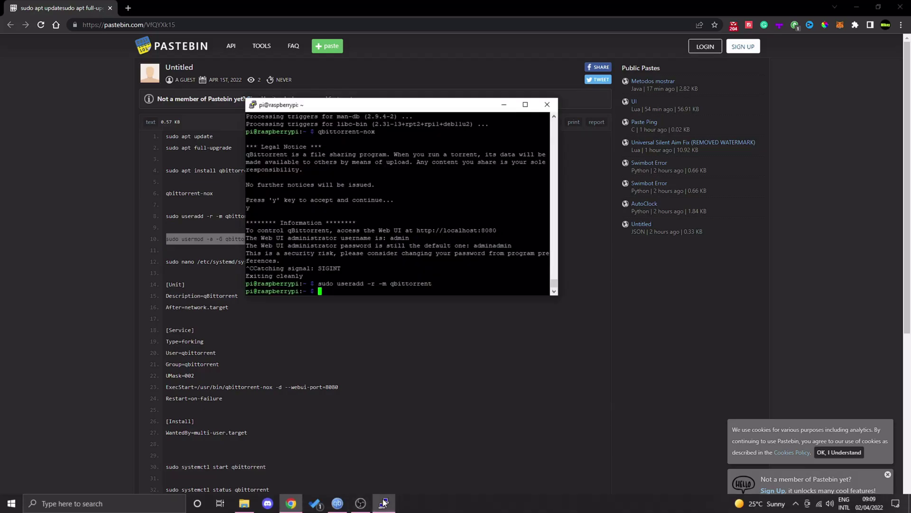
pyautogui.rightClick(380, 266)
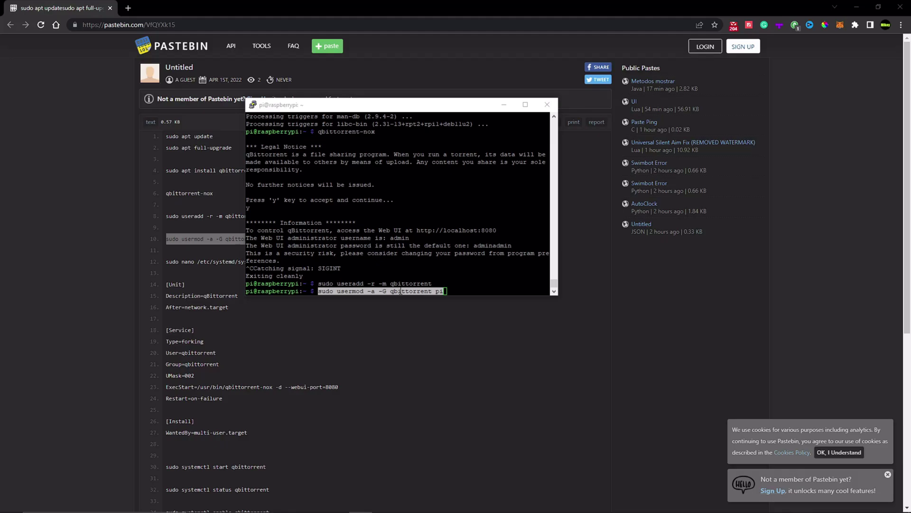
pyautogui.hotkey('alt', 'Tab')
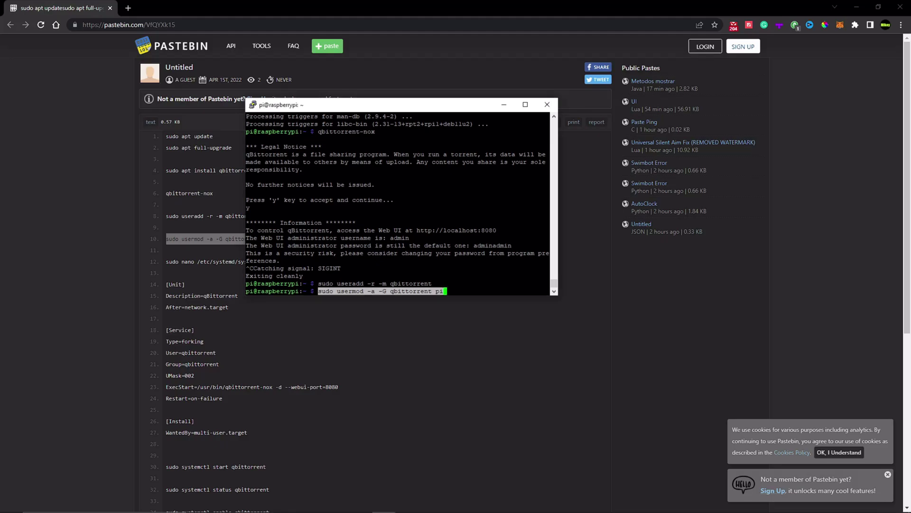
pyautogui.press('Return')
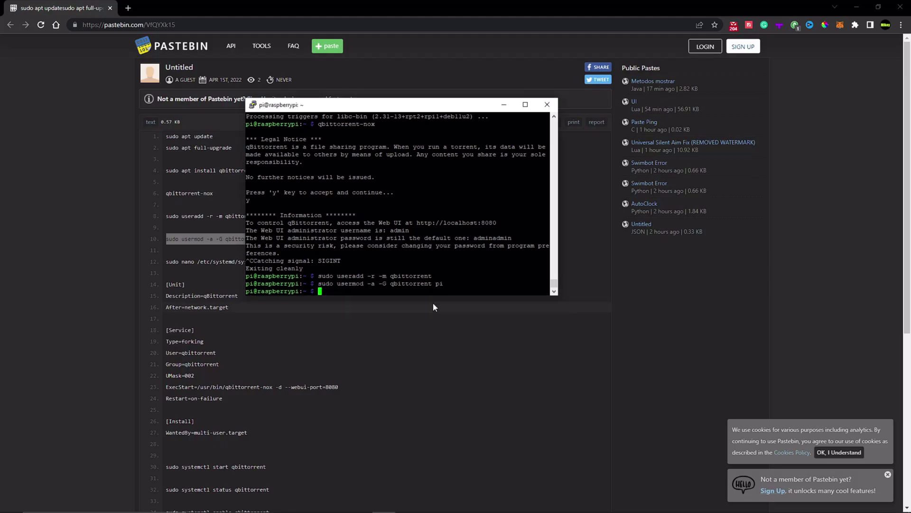
# - Open a new /etc/systemd/system/qbittorrent.service file in nano with sudo
pyautogui.click(212, 283)
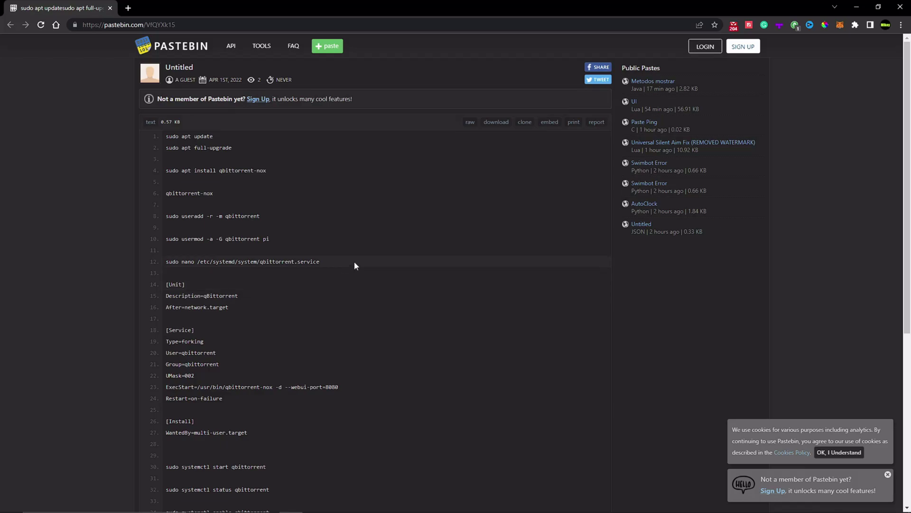
pyautogui.moveTo(354, 261); pyautogui.dragTo(165, 261)
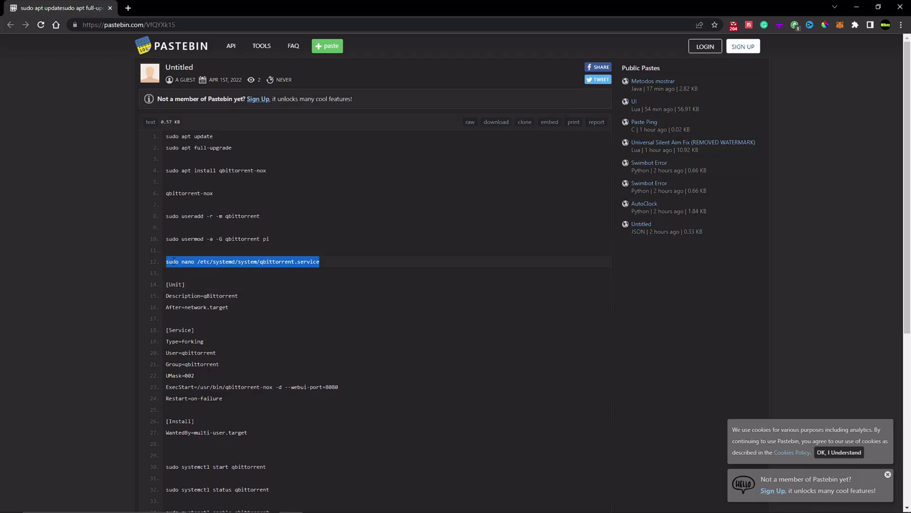
pyautogui.rightClick(176, 263)
pyautogui.click(211, 267)
pyautogui.hotkey('alt', 'Tab')
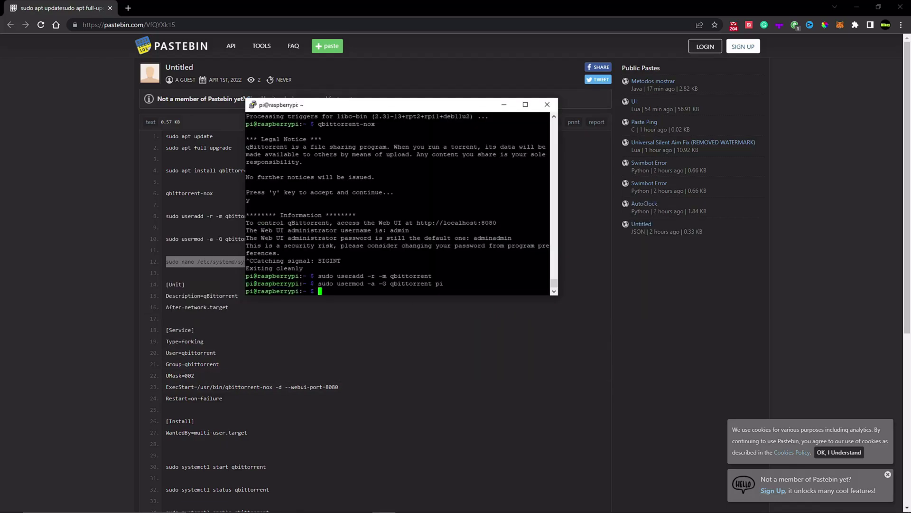
pyautogui.press('shift+Insert')
pyautogui.press('Return')
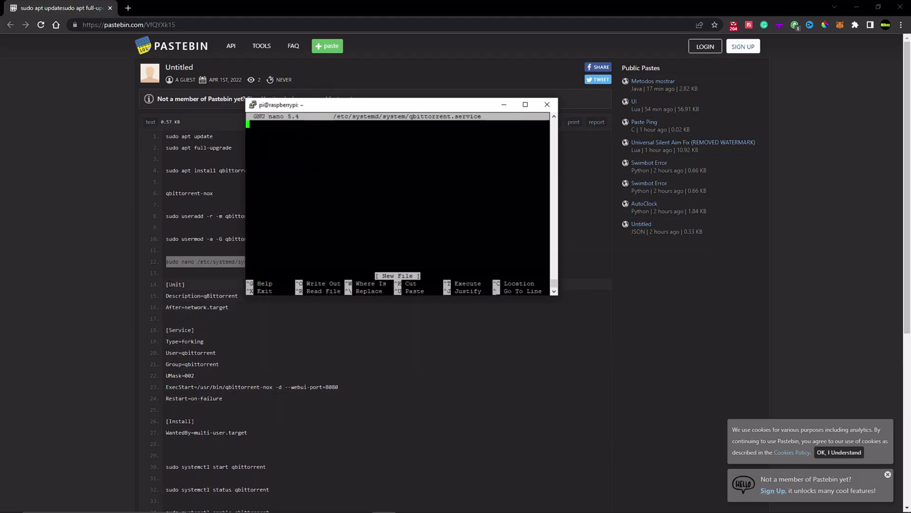
# - Paste the copied [Unit], [Service] and [Install] config and save the file
pyautogui.moveTo(165, 283); pyautogui.dragTo(259, 430)
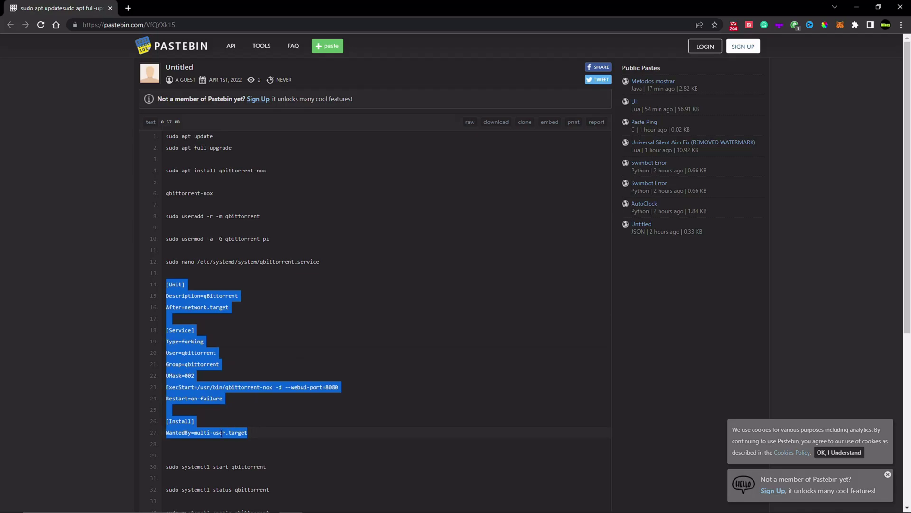
pyautogui.rightClick(196, 384)
pyautogui.click(216, 397)
pyautogui.click(383, 503)
pyautogui.rightClick(399, 247)
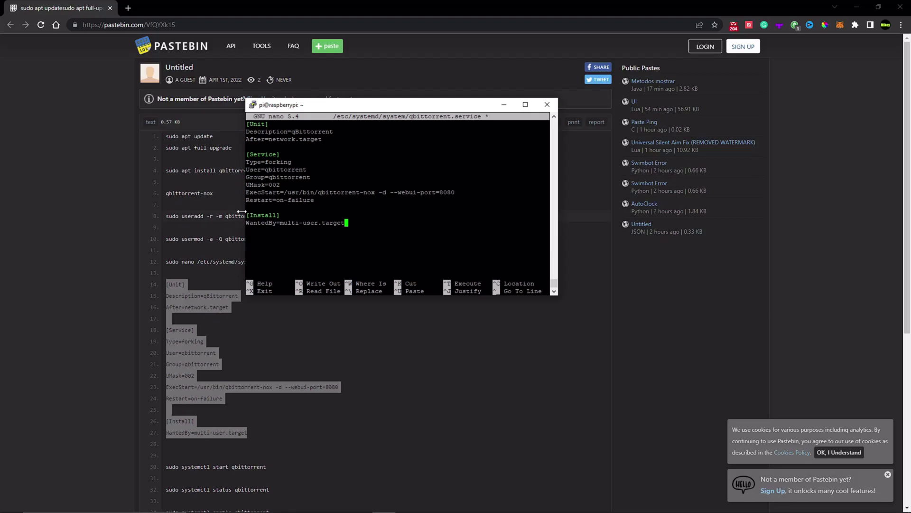
pyautogui.doubleClick(259, 200)
pyautogui.hotkey('ctrl', 'x')
pyautogui.press('y')
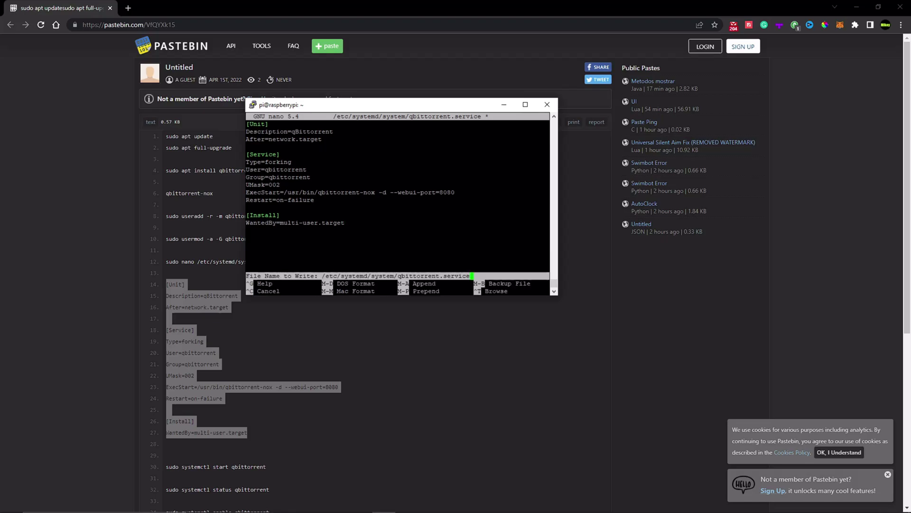
pyautogui.press('Return')
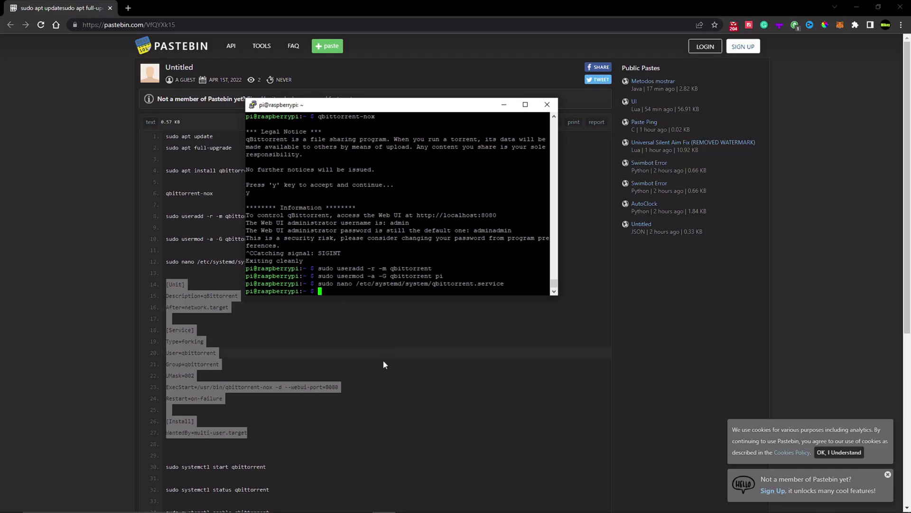
# - Start the service with 'sudo systemctl start qbittorrent'
pyautogui.scroll(-6, 383, 360)
pyautogui.scroll(4, 312, 379)
pyautogui.click(312, 380)
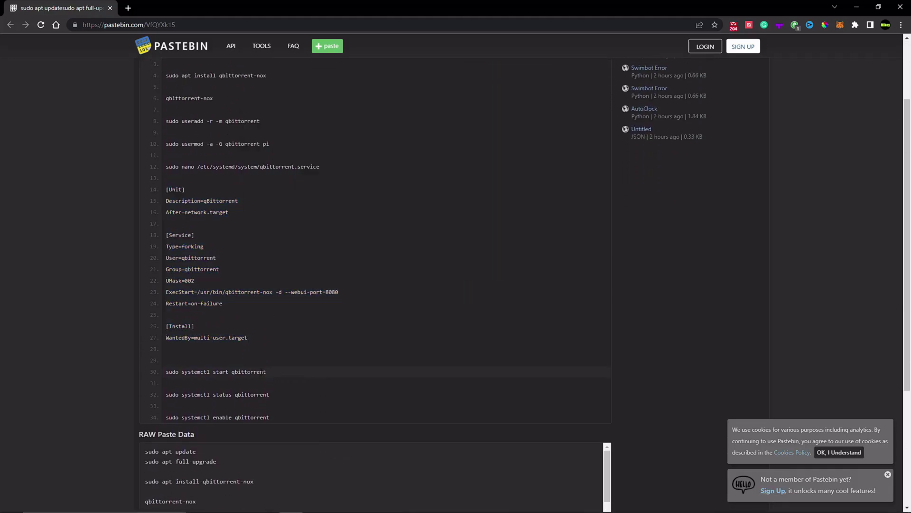
pyautogui.moveTo(267, 371); pyautogui.dragTo(167, 370)
pyautogui.hotkey('alt', 'Tab')
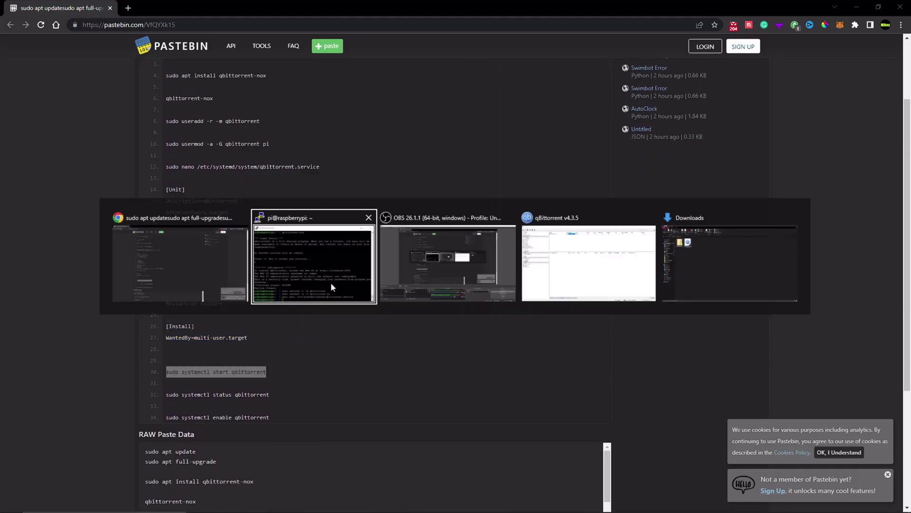
pyautogui.press('shift+Insert')
pyautogui.press('Return')
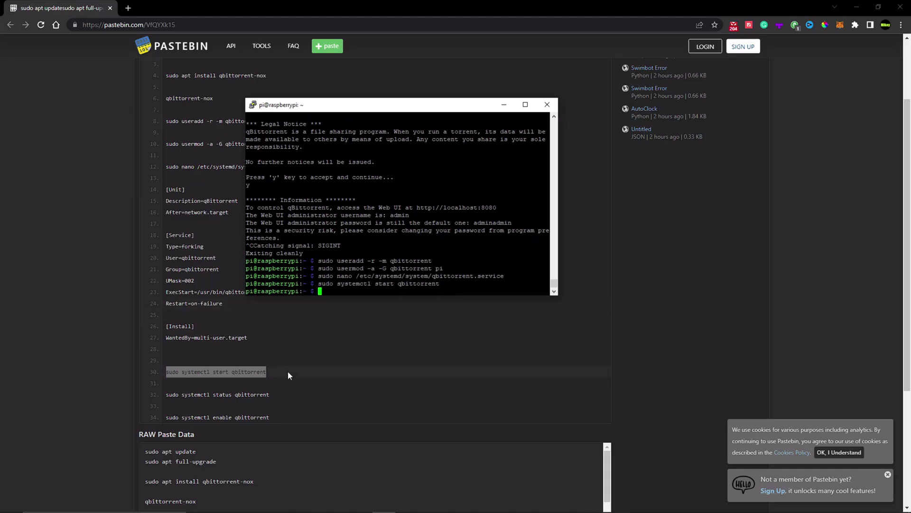
# - Check 'sudo systemctl status qbittorrent' shows it active and running, then quit
pyautogui.moveTo(280, 395); pyautogui.dragTo(164, 395)
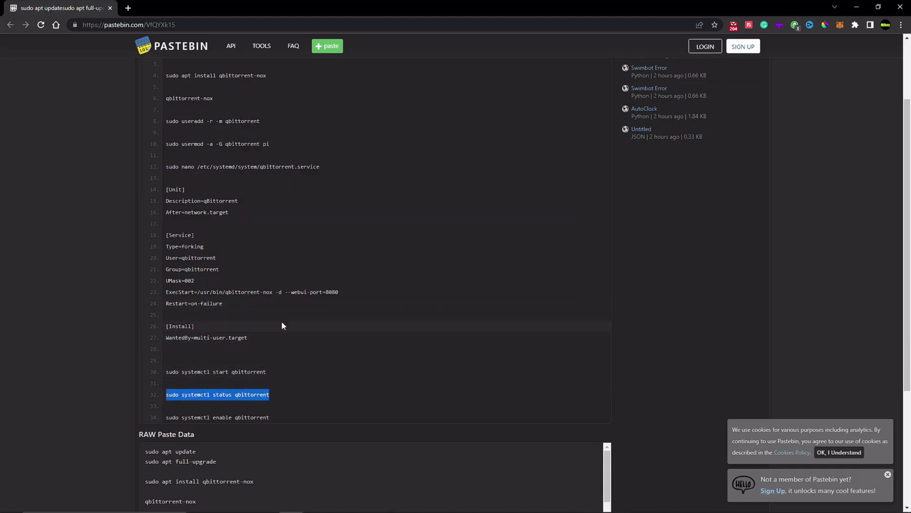
pyautogui.hotkey('alt', 'Tab')
pyautogui.press('shift+Insert')
pyautogui.press('Return')
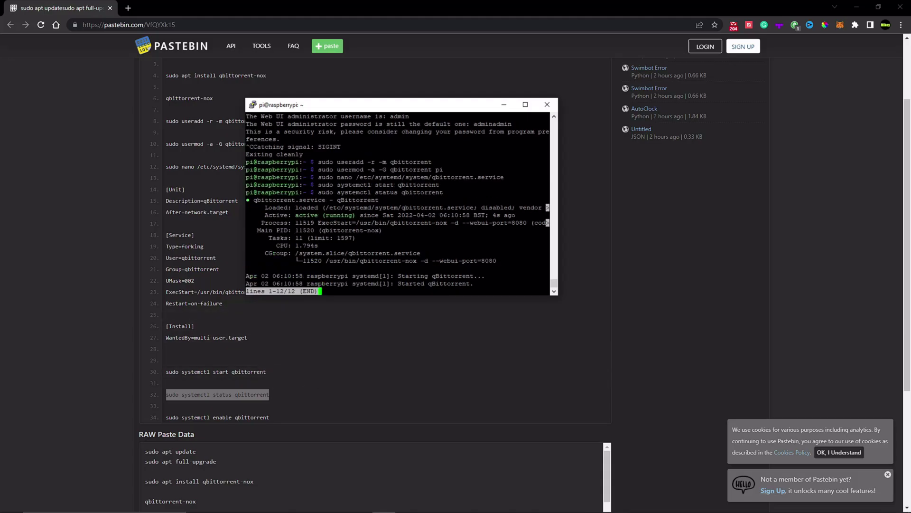
pyautogui.press('q')
# - Enable the service at boot with 'sudo systemctl enable qbittorrent'
pyautogui.moveTo(269, 417); pyautogui.dragTo(166, 419)
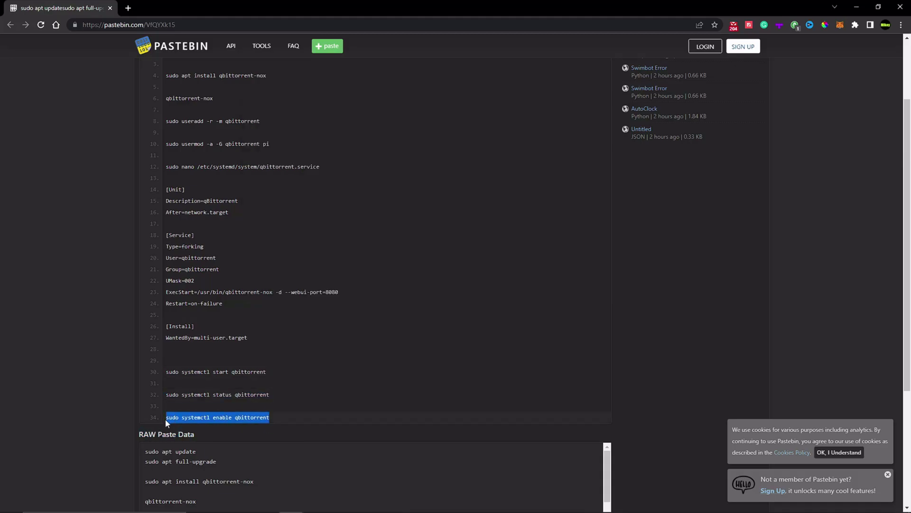
pyautogui.hotkey('alt', 'Tab')
pyautogui.press('shift+Insert')
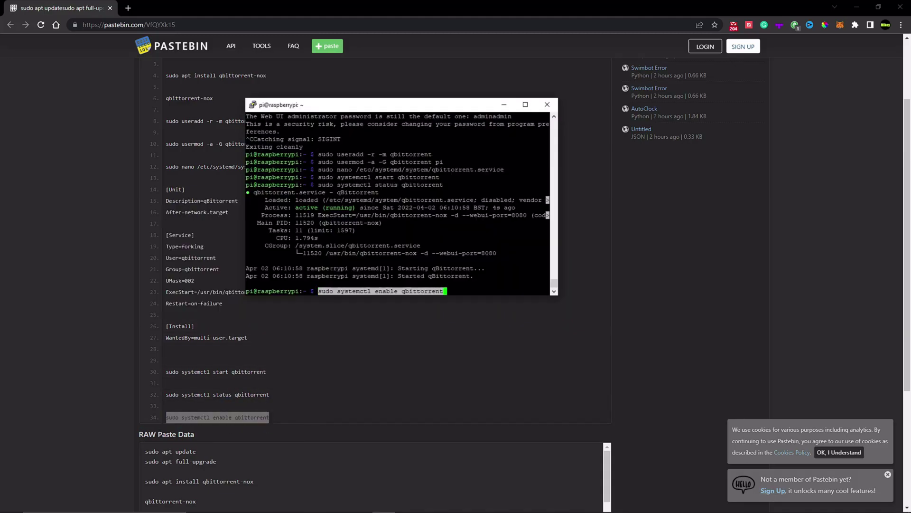
pyautogui.press('Return')
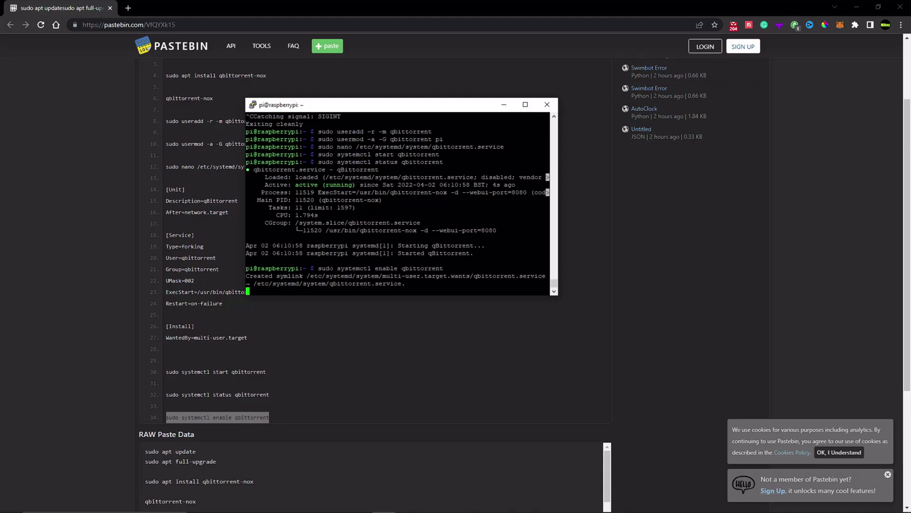
pyautogui.press('Return')
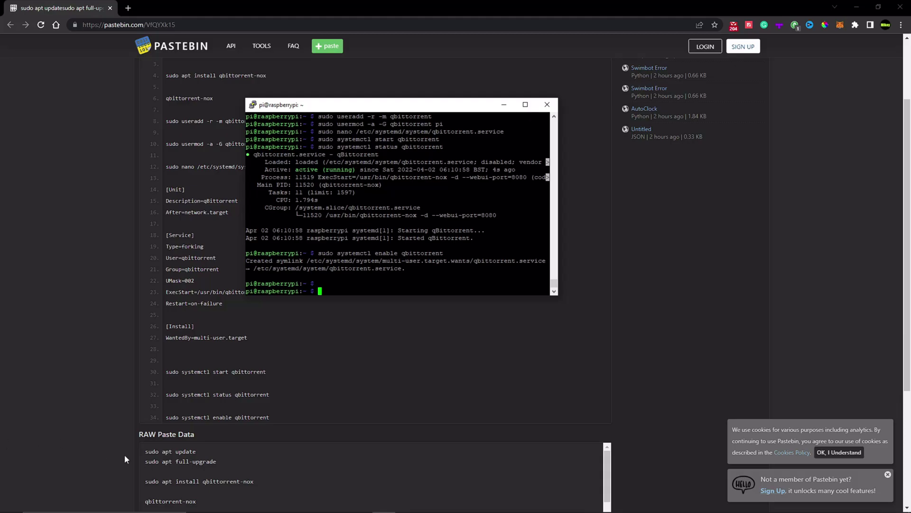
# - Load 192.168.68.121:8080 in a new Chrome tab
pyautogui.click(73, 323)
pyautogui.hotkey('ctrl', 't')
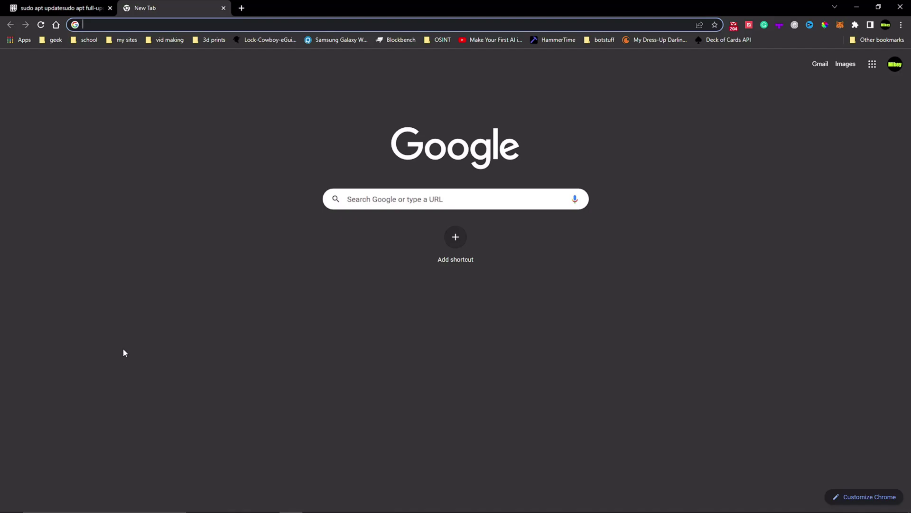
pyautogui.write('192.16')
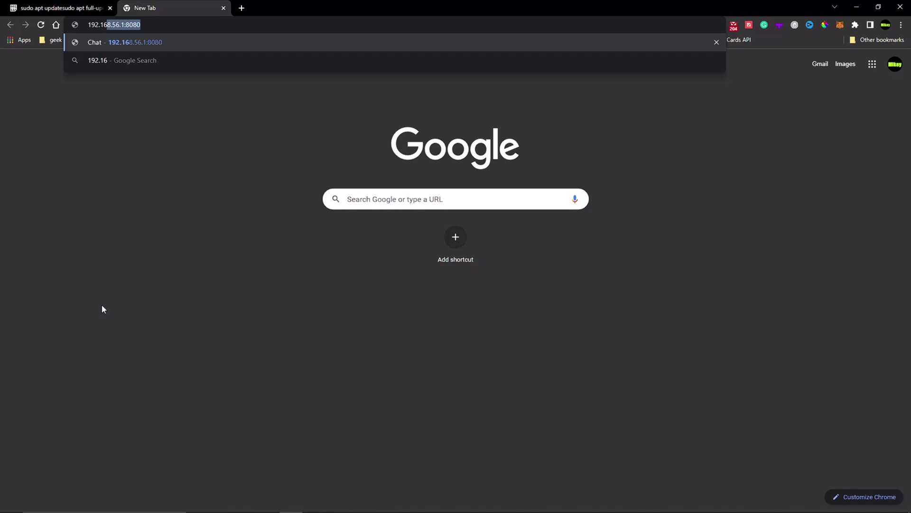
pyautogui.write('8.68.121')
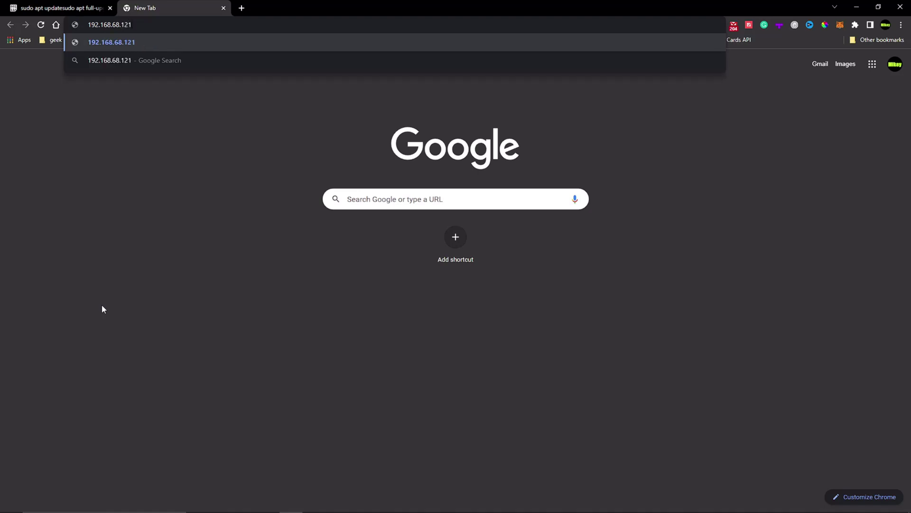
pyautogui.write(':8080')
pyautogui.press('Return')
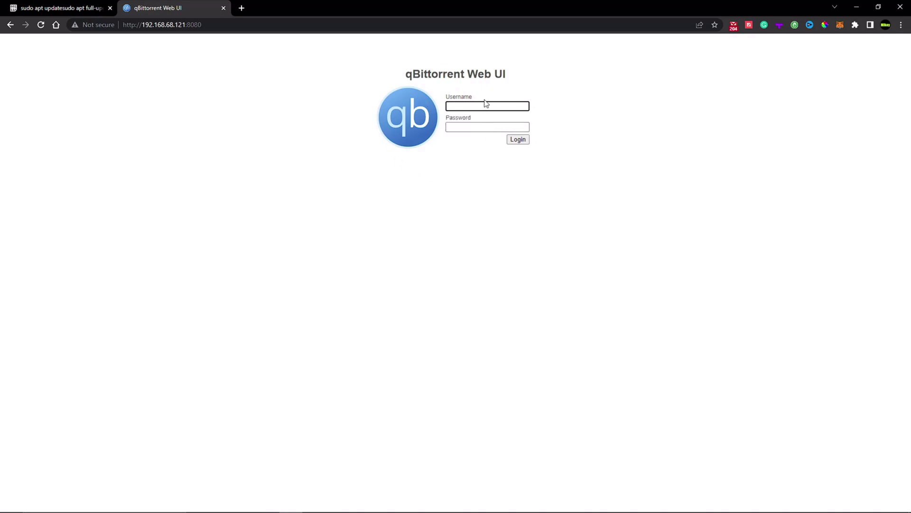
# - Log in as admin with the account password, dismissing Chrome's breach and save-password prompts
pyautogui.write('admin')
pyautogui.press('Tab')
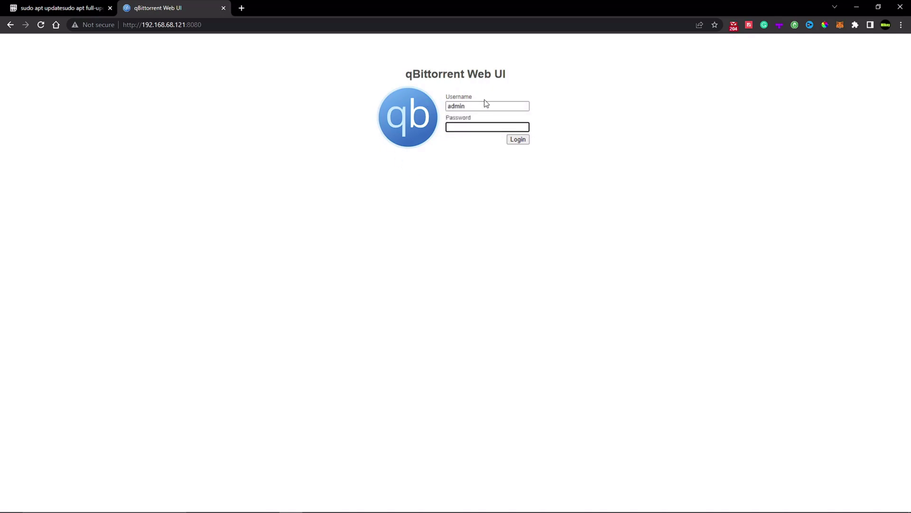
pyautogui.write('adminadmin')
pyautogui.hotkey('ctrl', 'a')
pyautogui.press('BackSpace')
pyautogui.write('adminadmin')
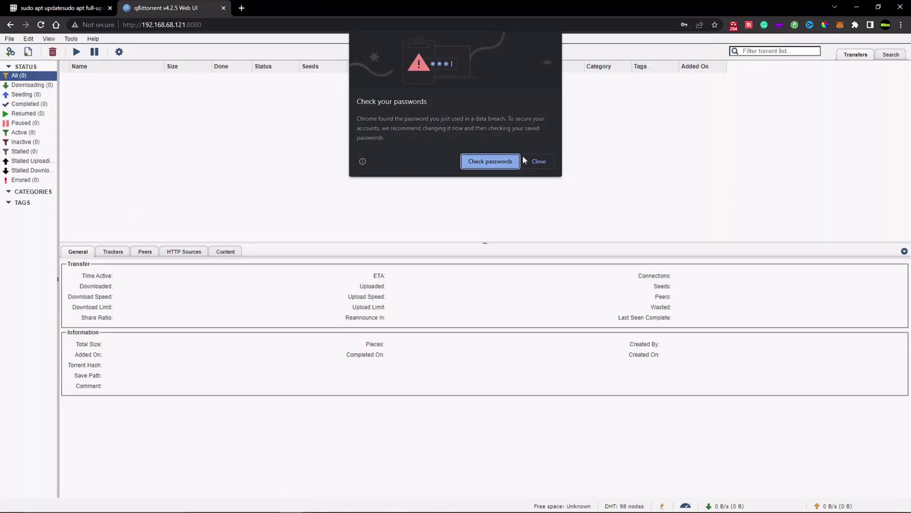
pyautogui.click(539, 160)
pyautogui.click(694, 159)
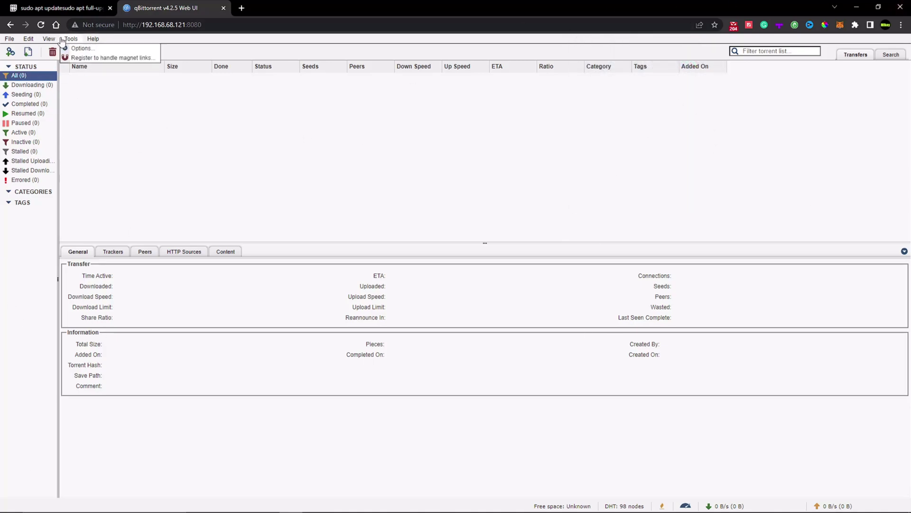
# - Open Tools > Options and move the dialog to view the Downloads settings
pyautogui.moveTo(36, 41)
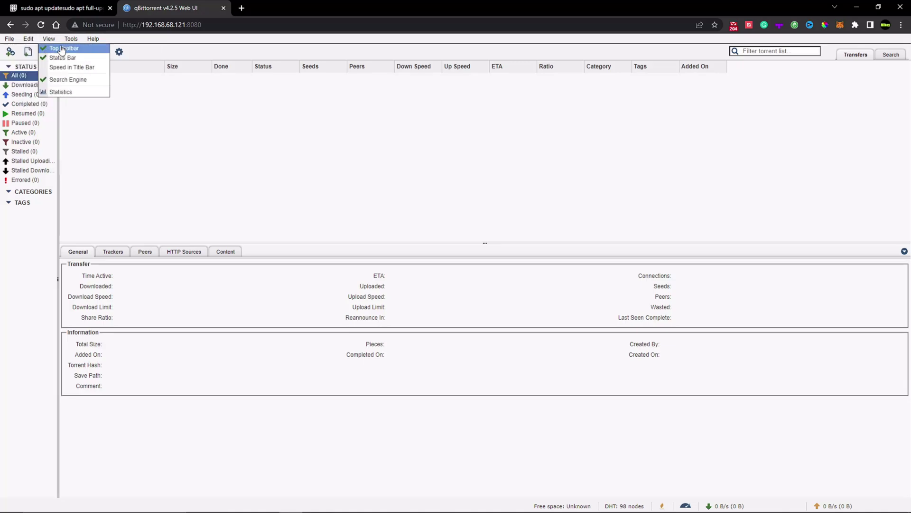
pyautogui.click(78, 49)
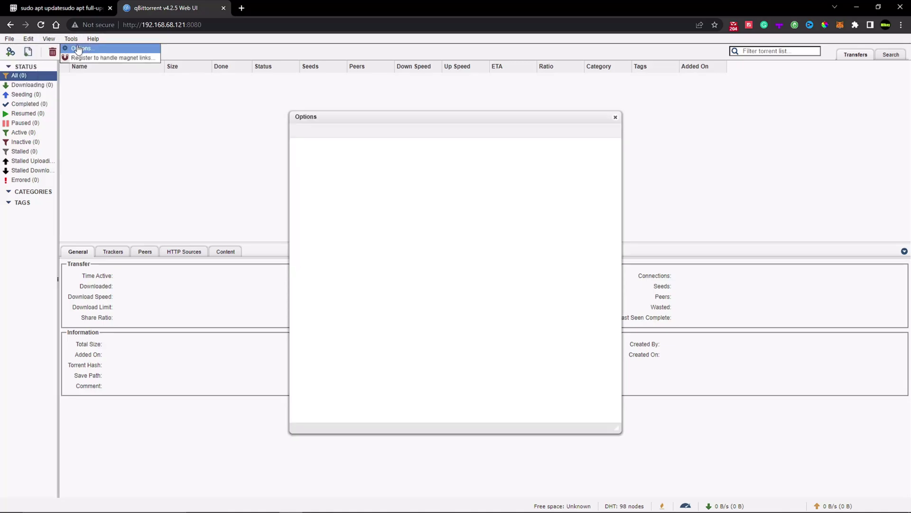
pyautogui.moveTo(308, 116); pyautogui.dragTo(280, 103)
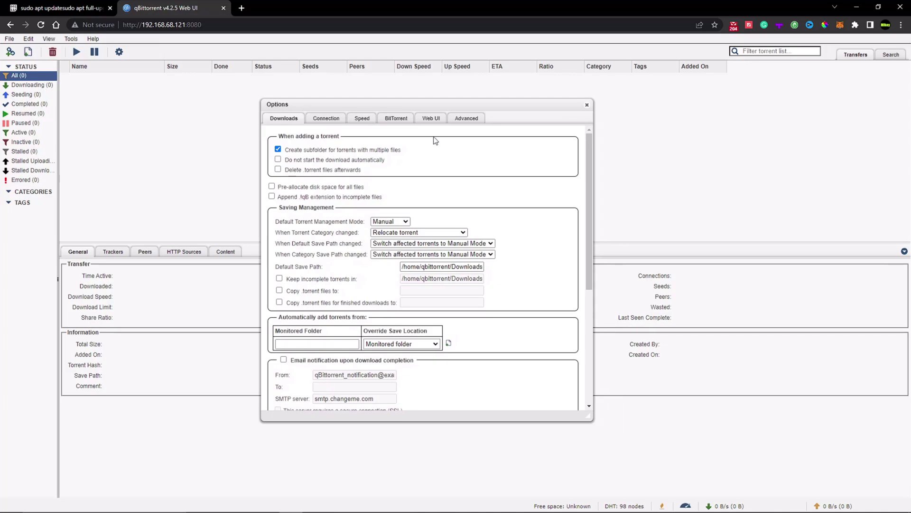
pyautogui.scroll(-3, 384, 238)
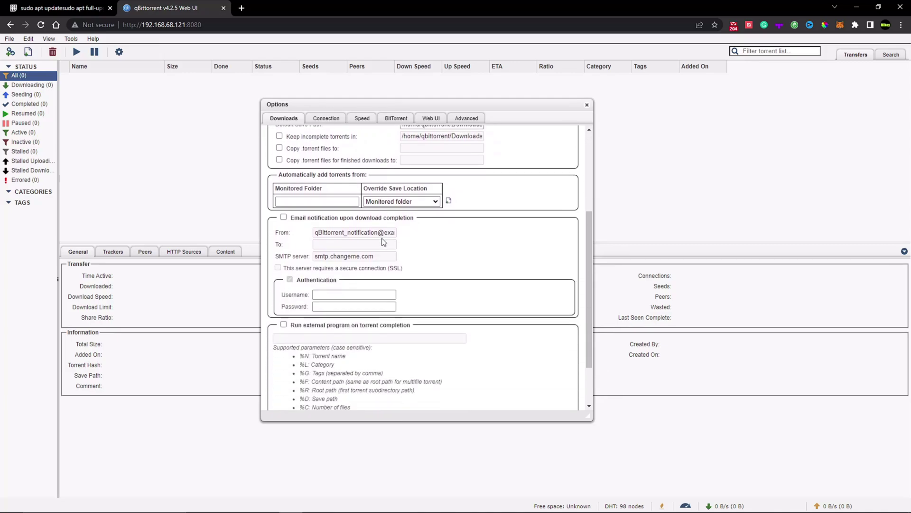
pyautogui.scroll(-1, 379, 247)
# - Toggle 'Delete .torrent files afterwards' on and back off, leaving it unchanged
pyautogui.click(338, 259)
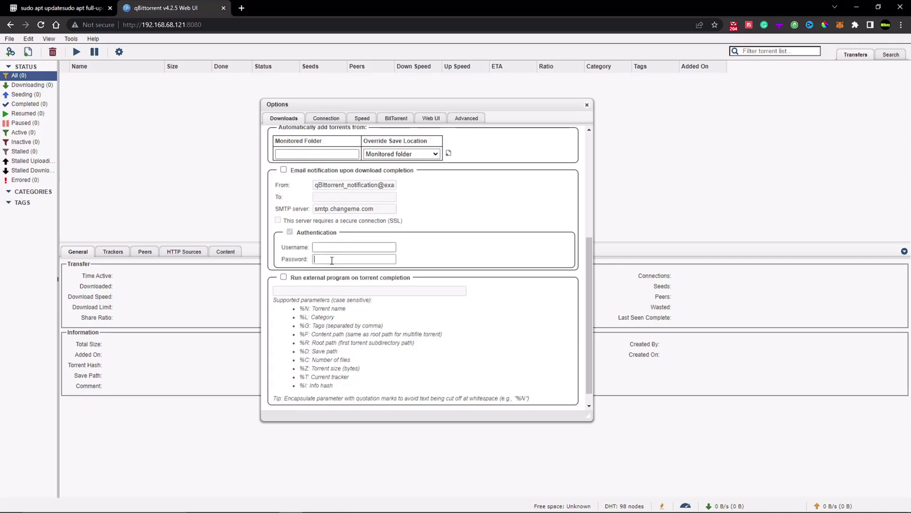
pyautogui.scroll(-1, 503, 290)
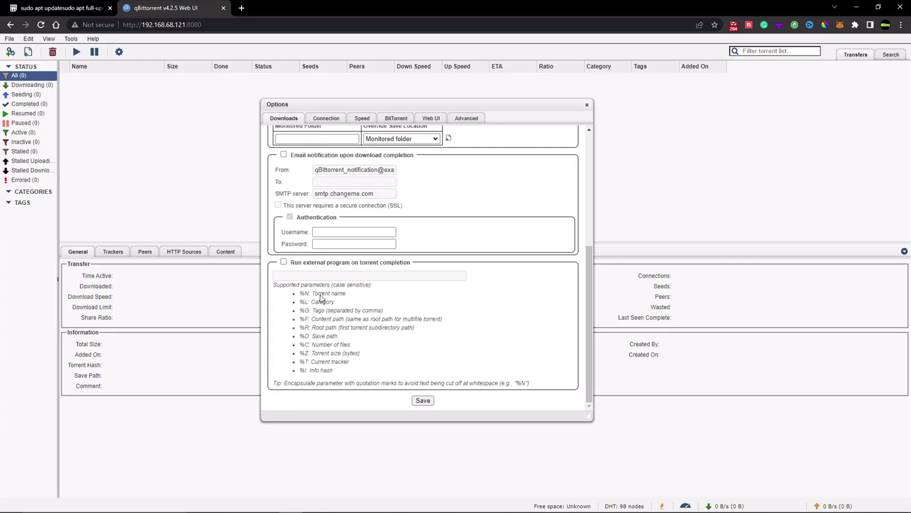
pyautogui.scroll(5, 349, 213)
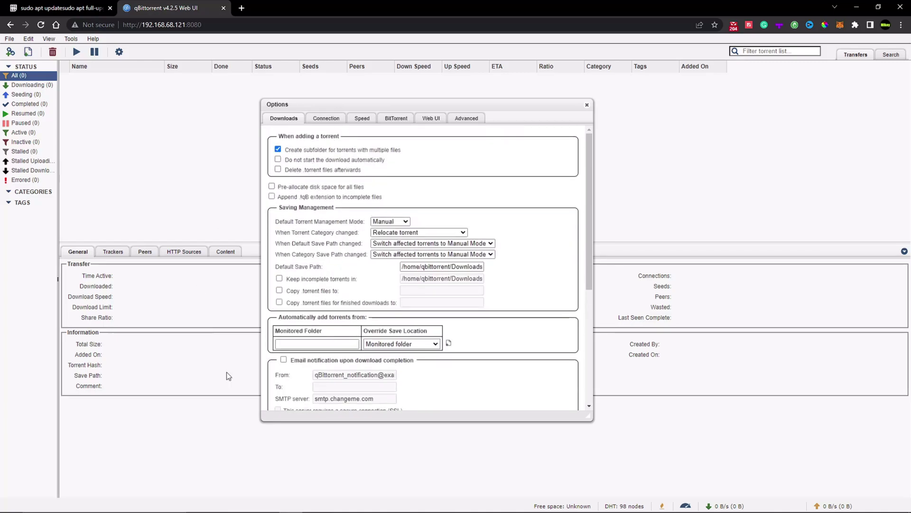
pyautogui.click(316, 170)
pyautogui.click(317, 170)
# - Keep Monitored folder as override location and the default save path, ending on Connection settings
pyautogui.click(401, 345)
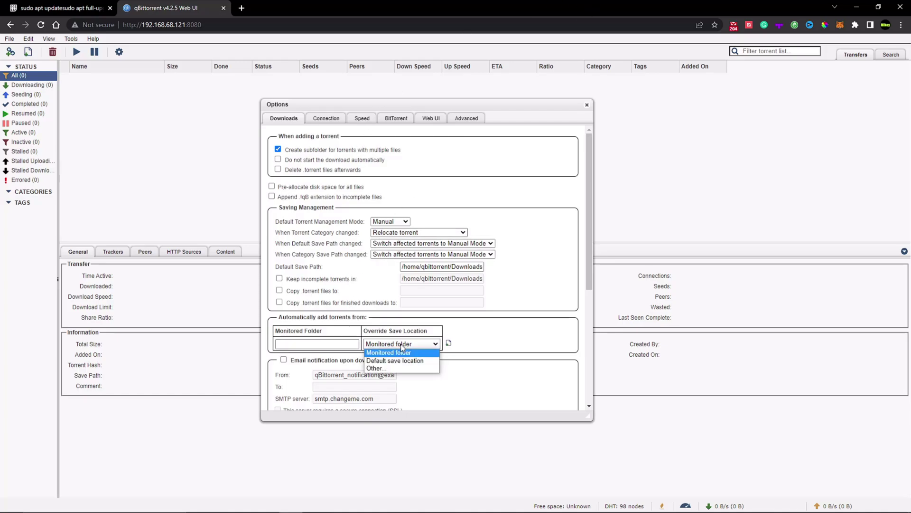
pyautogui.click(402, 347)
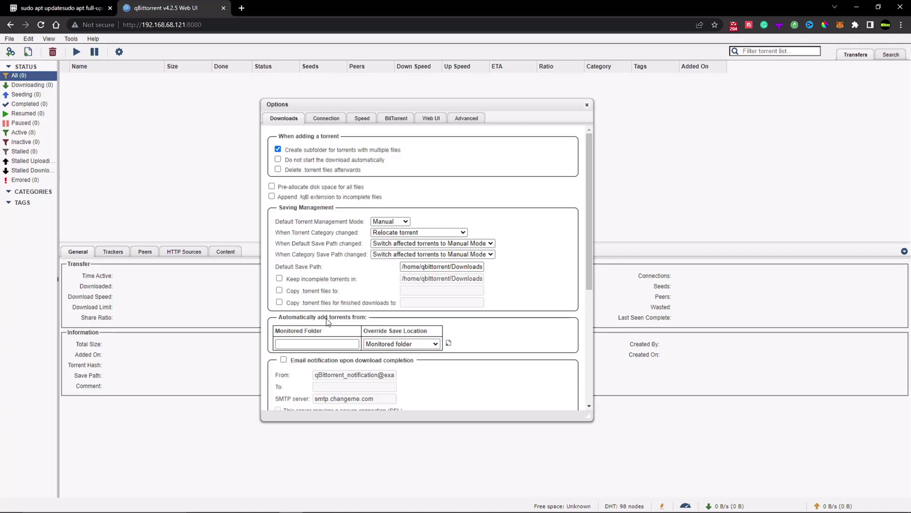
pyautogui.click(406, 346)
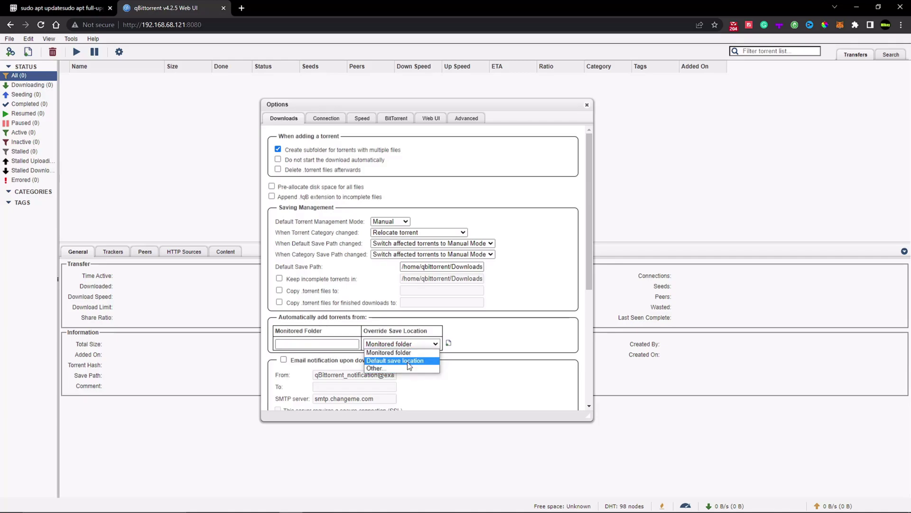
pyautogui.click(381, 352)
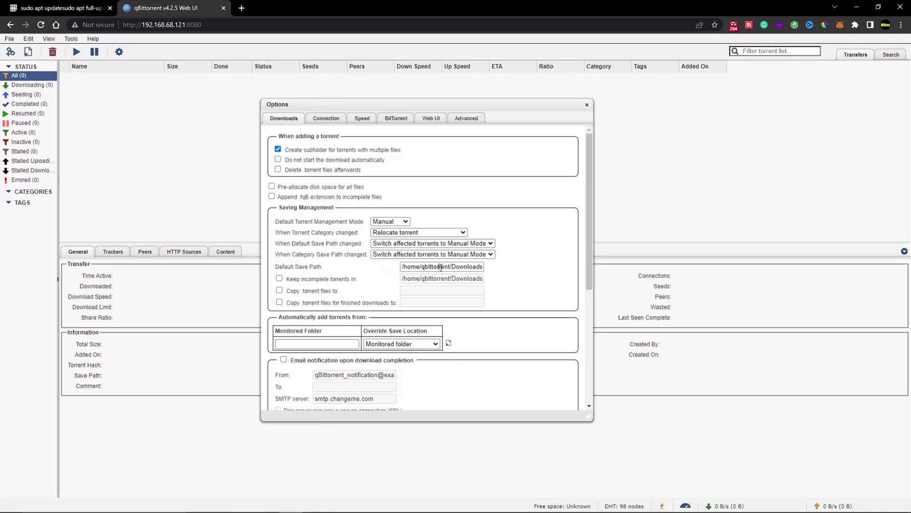
pyautogui.moveTo(438, 267); pyautogui.dragTo(455, 280)
pyautogui.click(455, 280)
pyautogui.click(332, 119)
# - Look through the Speed, BitTorrent, Web UI and Advanced tabs, then close Options unsaved
pyautogui.scroll(-2, 347, 320)
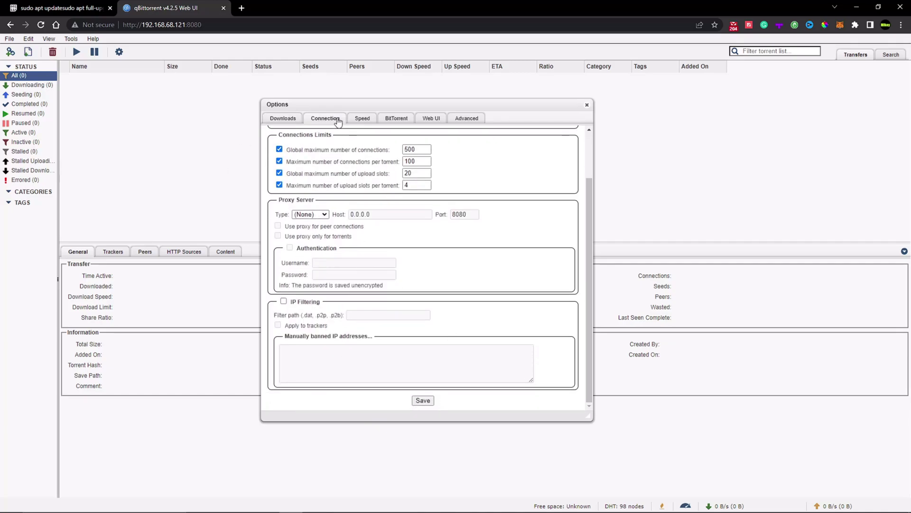
pyautogui.click(363, 121)
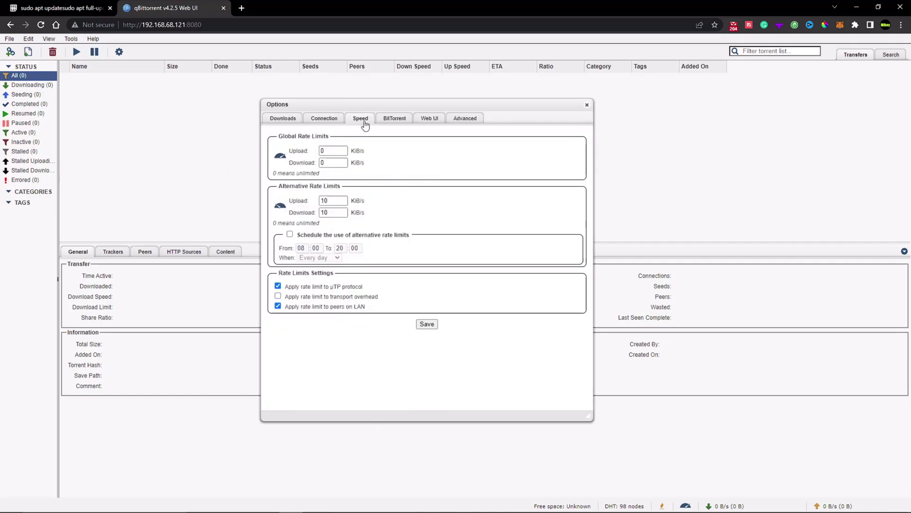
pyautogui.click(389, 118)
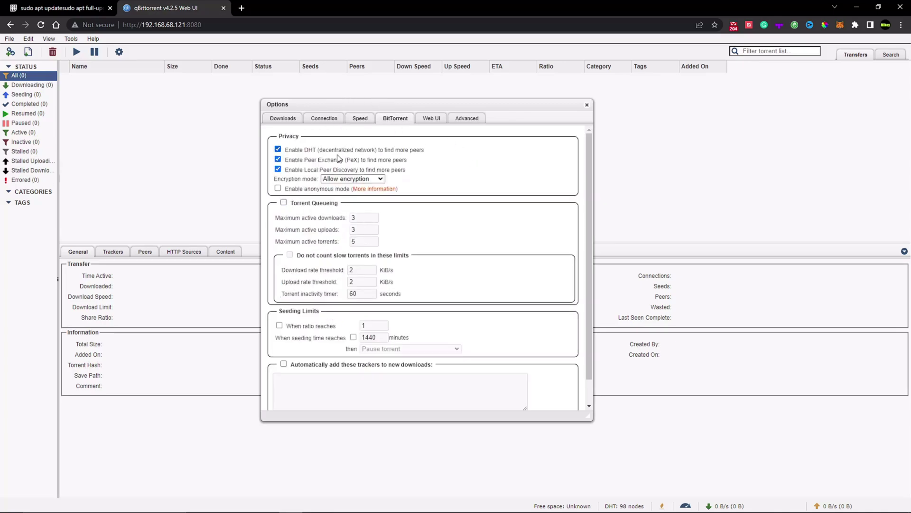
pyautogui.click(432, 118)
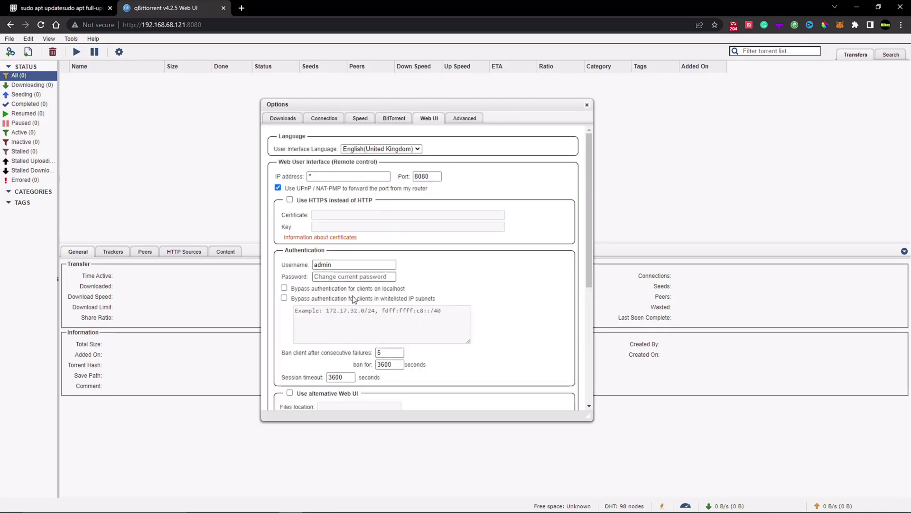
pyautogui.scroll(-8, 358, 297)
pyautogui.click(456, 119)
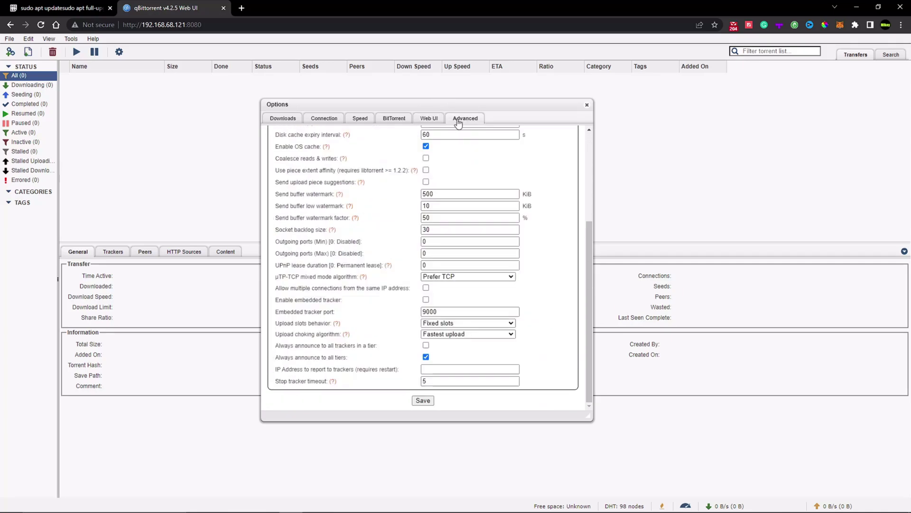
pyautogui.scroll(5, 342, 243)
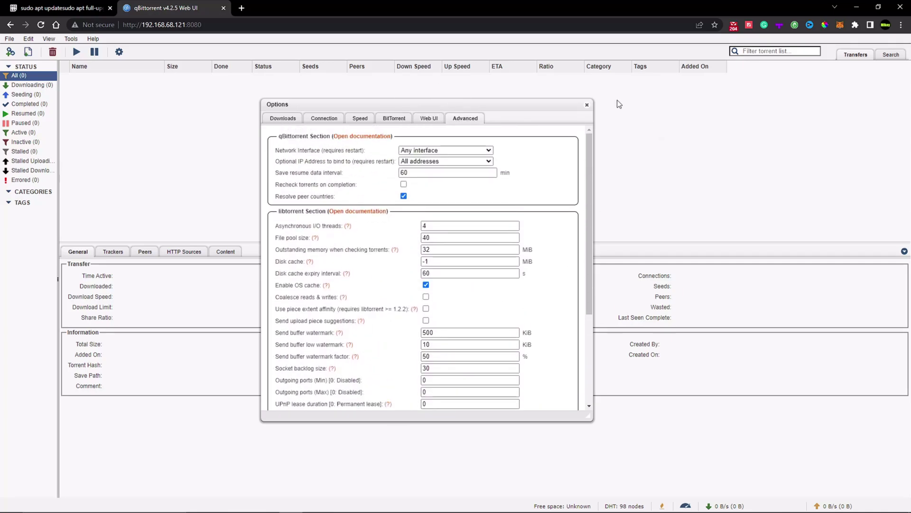
pyautogui.click(587, 105)
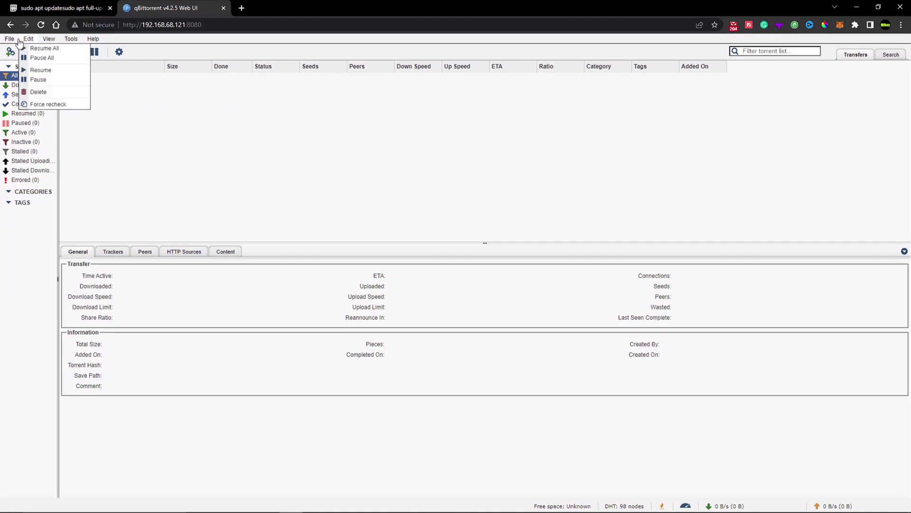
# - Add TestTorrent.zip.torrent from the PC's Downloads folder via File > Add Torrent File and upload it
pyautogui.click(31, 48)
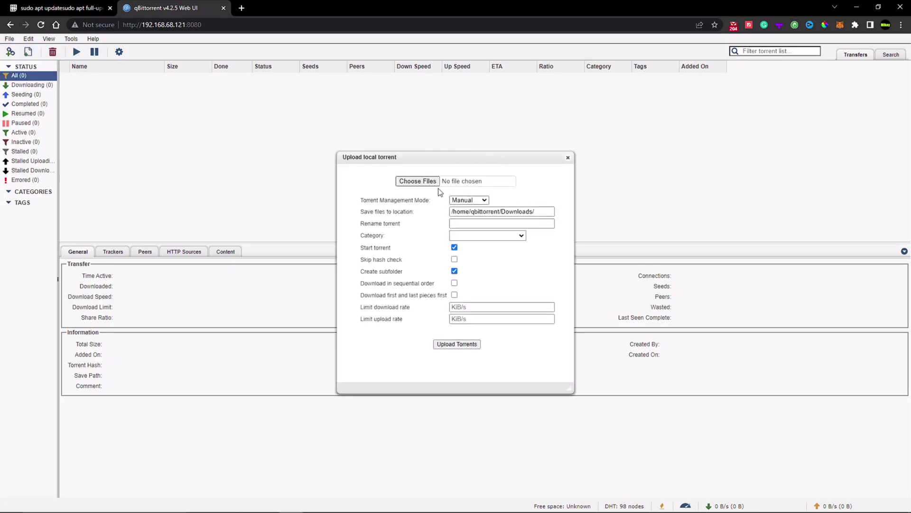
pyautogui.click(409, 183)
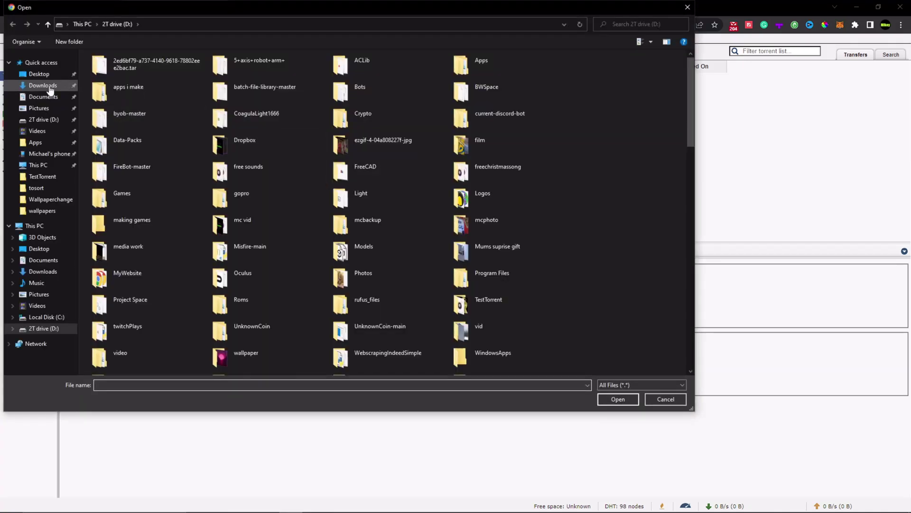
pyautogui.click(57, 86)
pyautogui.doubleClick(109, 103)
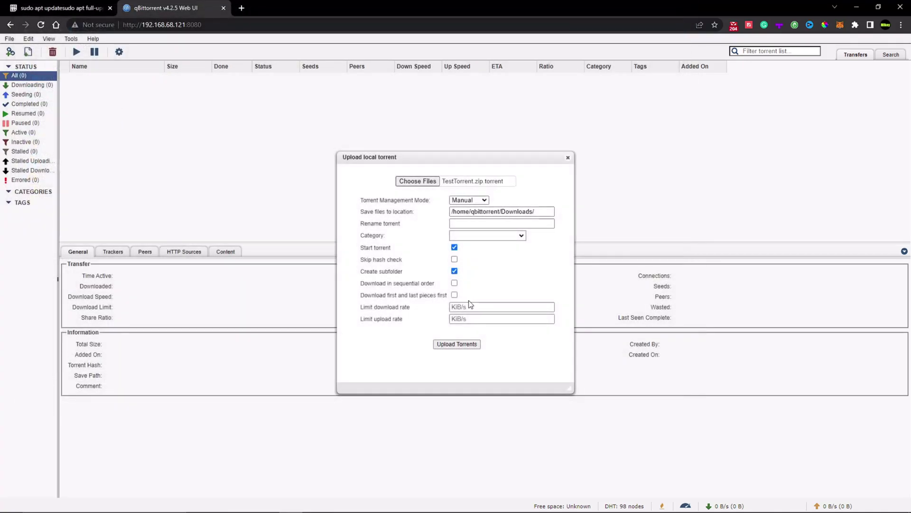
pyautogui.click(465, 346)
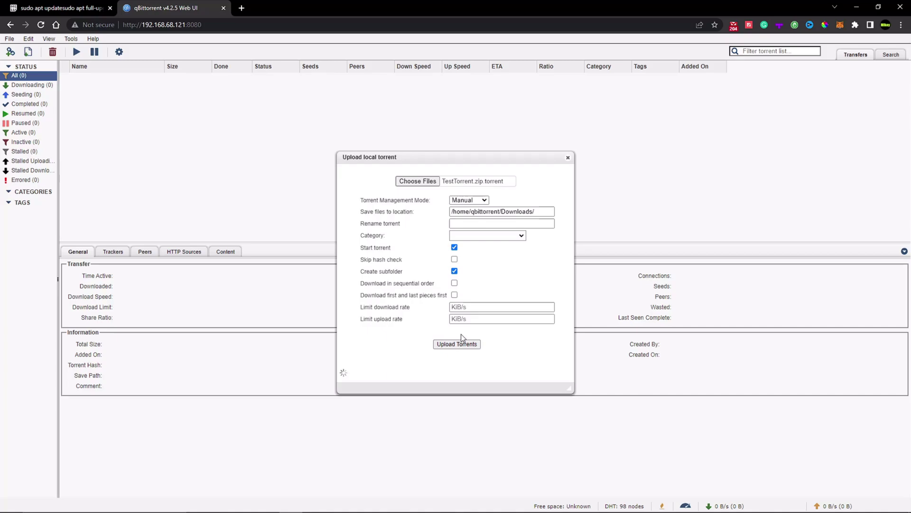